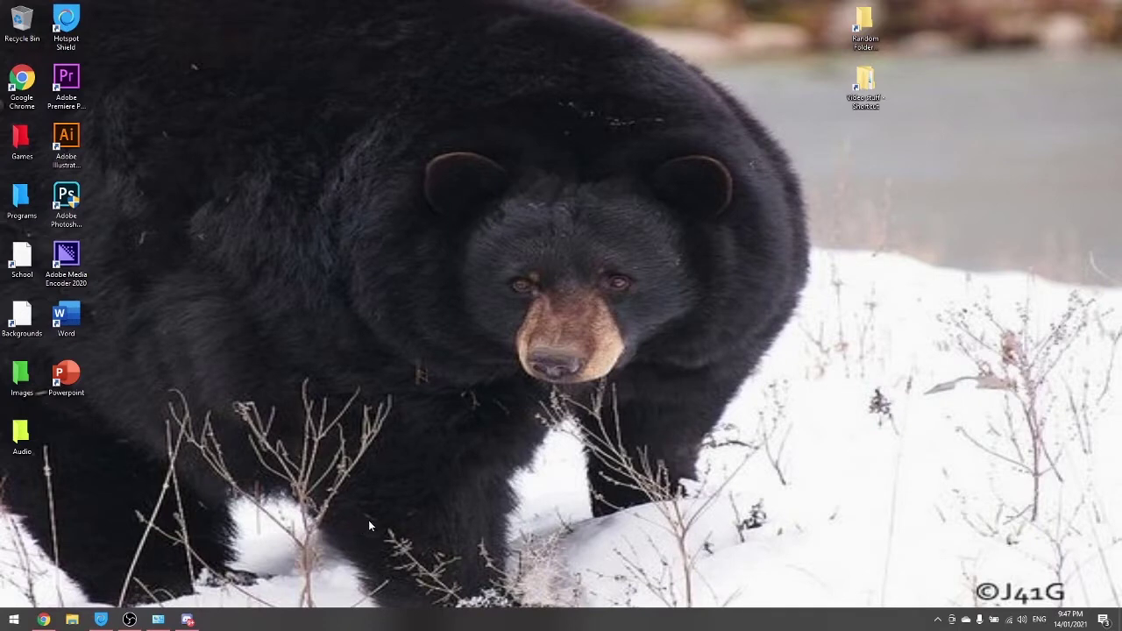
- Go to the Call of Duty - Black Ops 3 folder on New Volume (D:) and select its usermaps folder
click(72, 619)
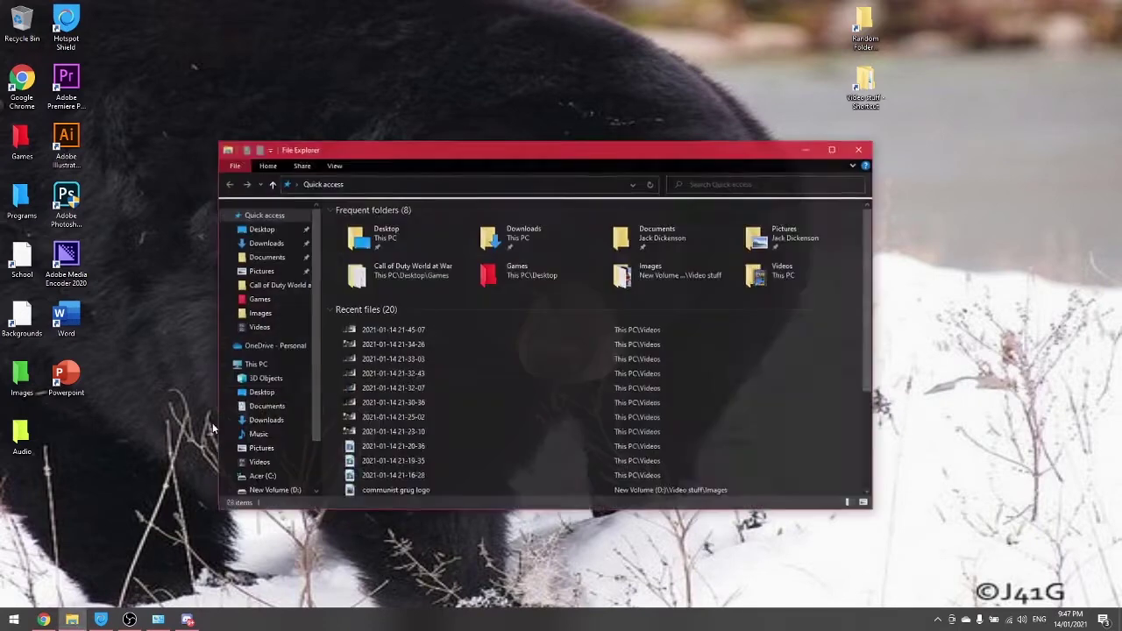
click(311, 364)
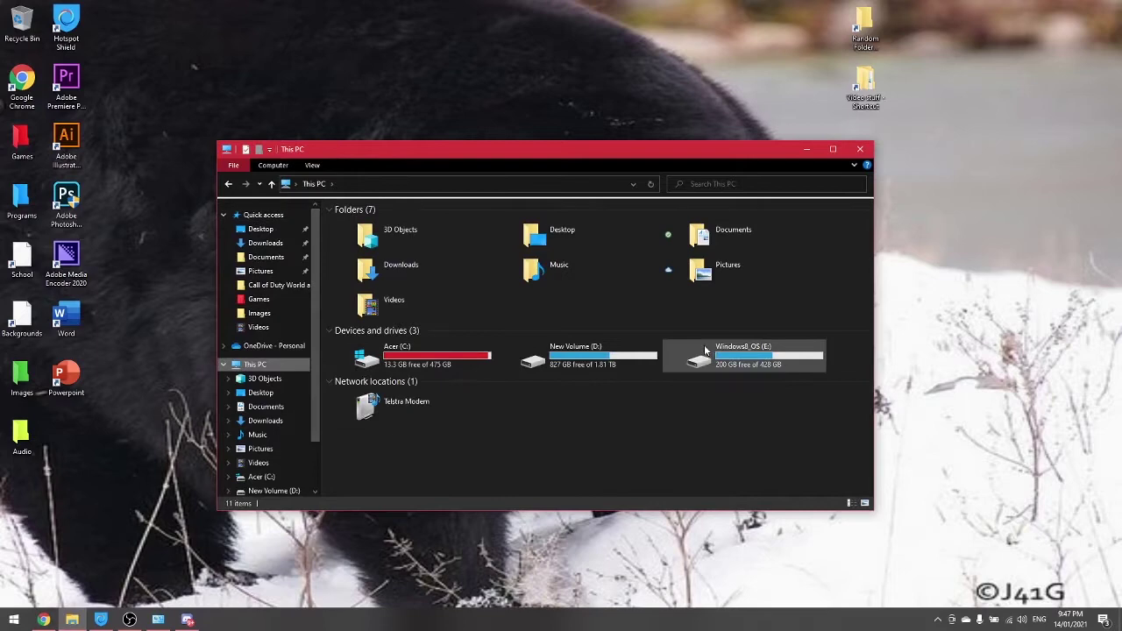
double_click(715, 350)
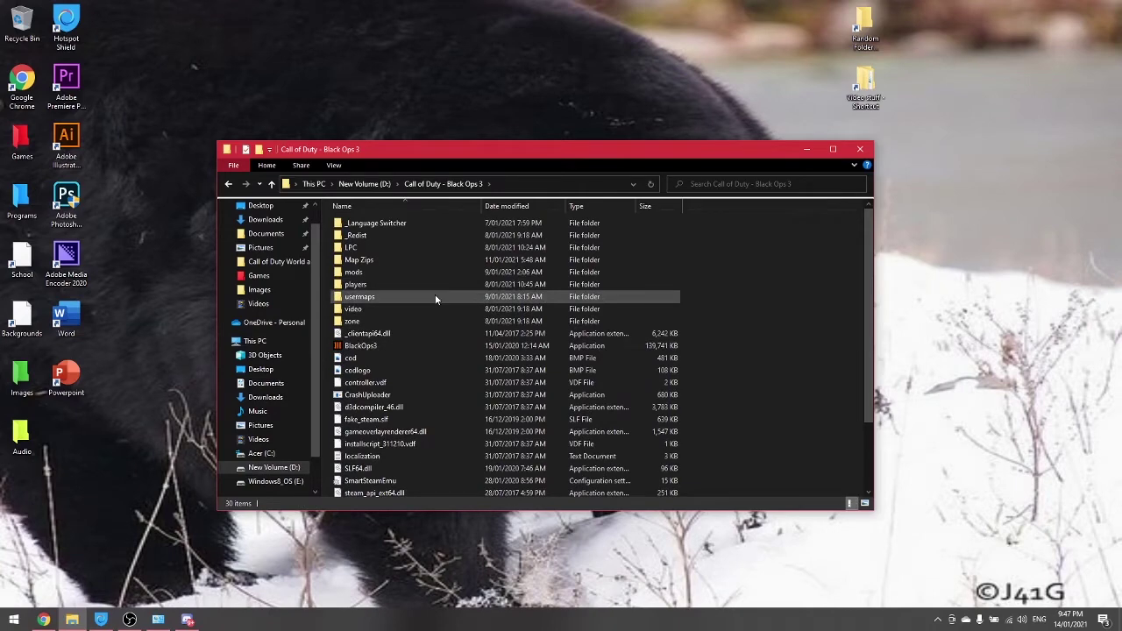
click(435, 297)
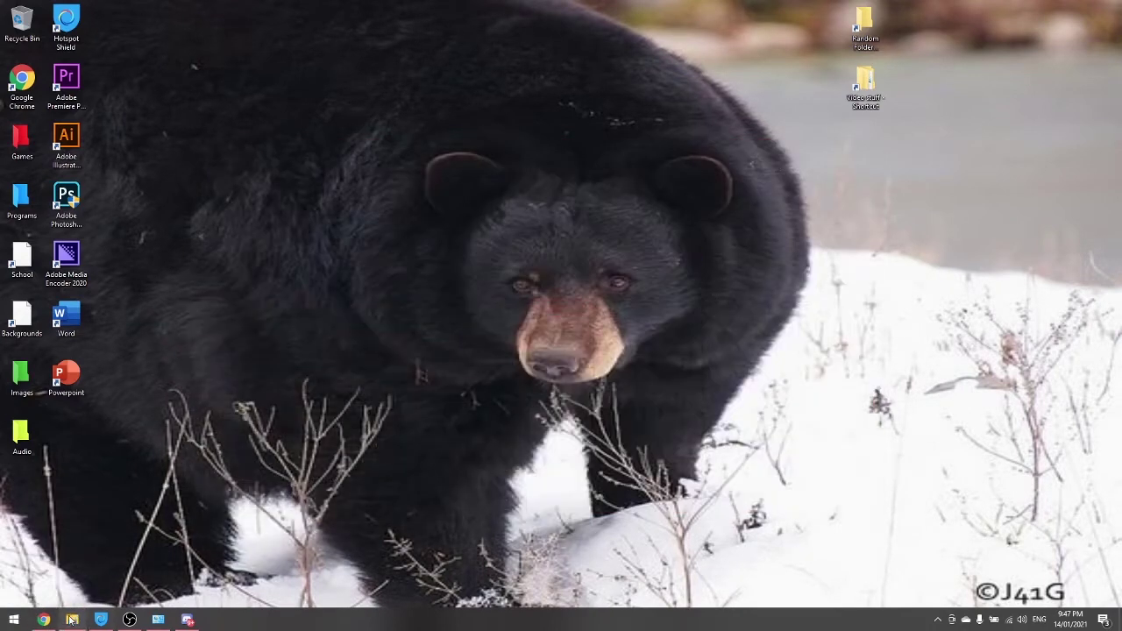
- Switch to Chrome, close the YouTube page, maximize the window and show the Call of Duty: Black Ops III Steam Workshop
click(42, 622)
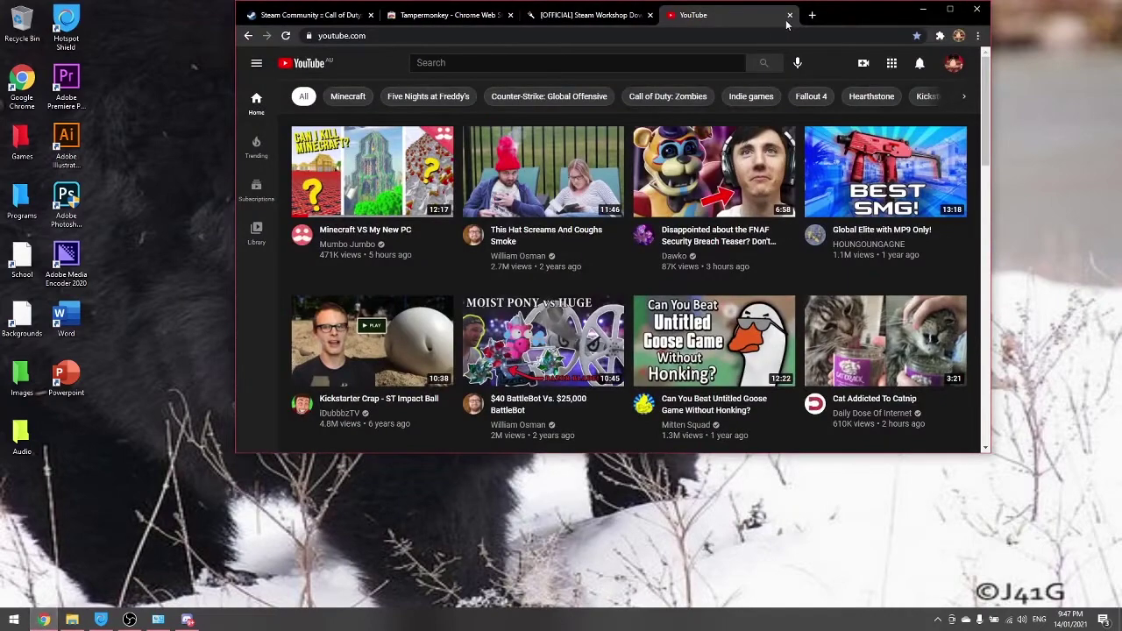
click(789, 15)
double_click(795, 18)
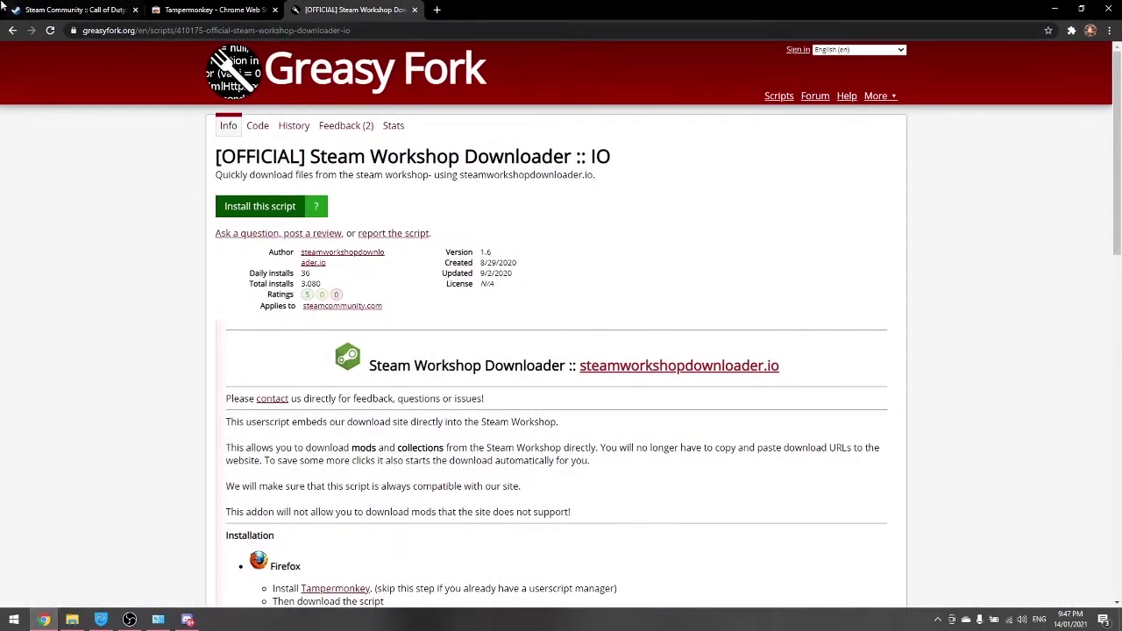
click(17, 9)
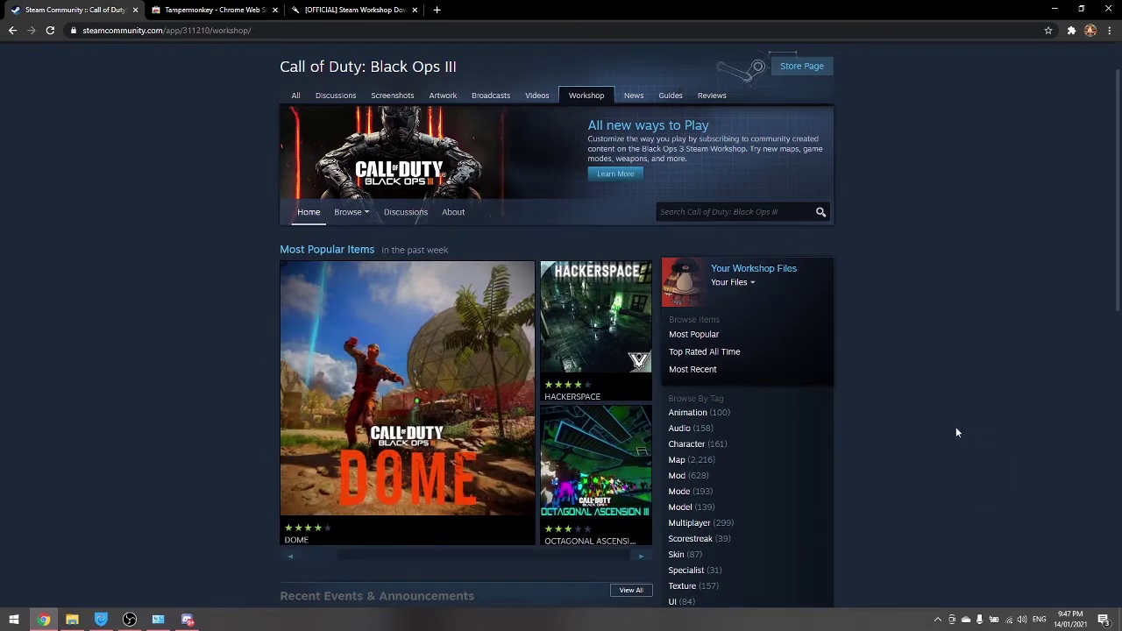
- Browse the workshop items tagged Zombies and set the popularity period to all time
scroll(938, 412, down, 2)
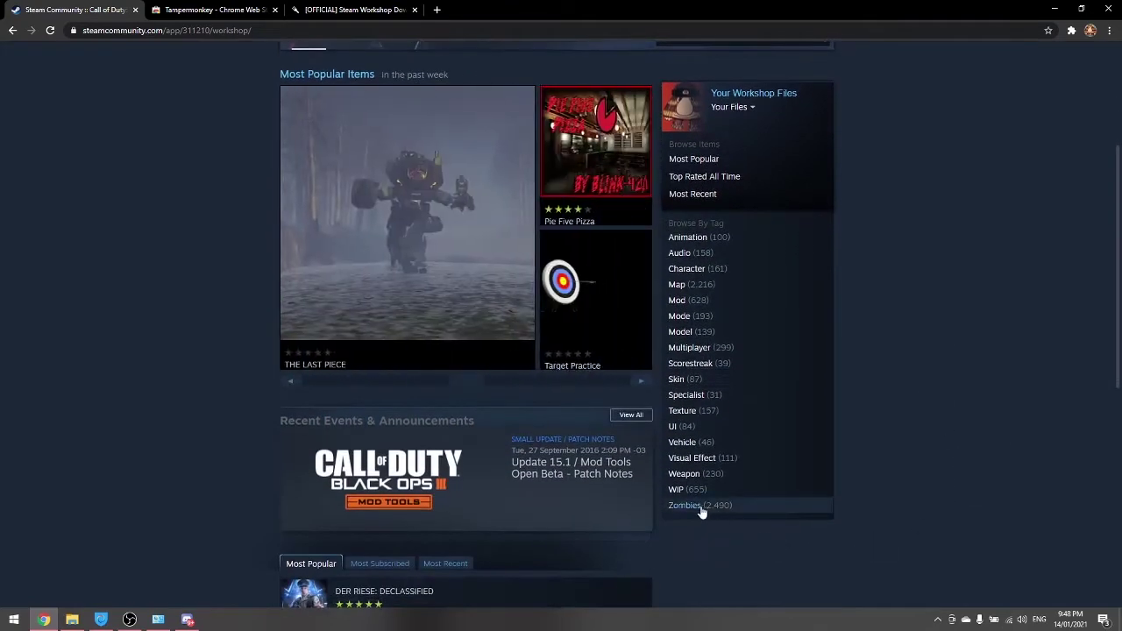
click(698, 507)
scroll(952, 499, down, 1)
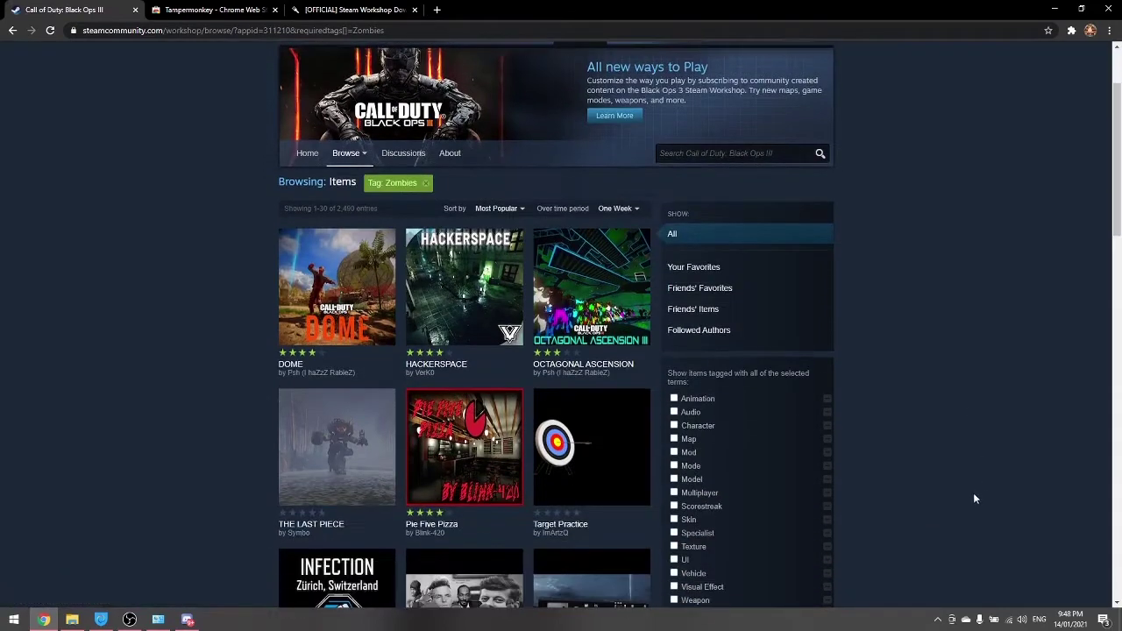
click(617, 209)
click(612, 291)
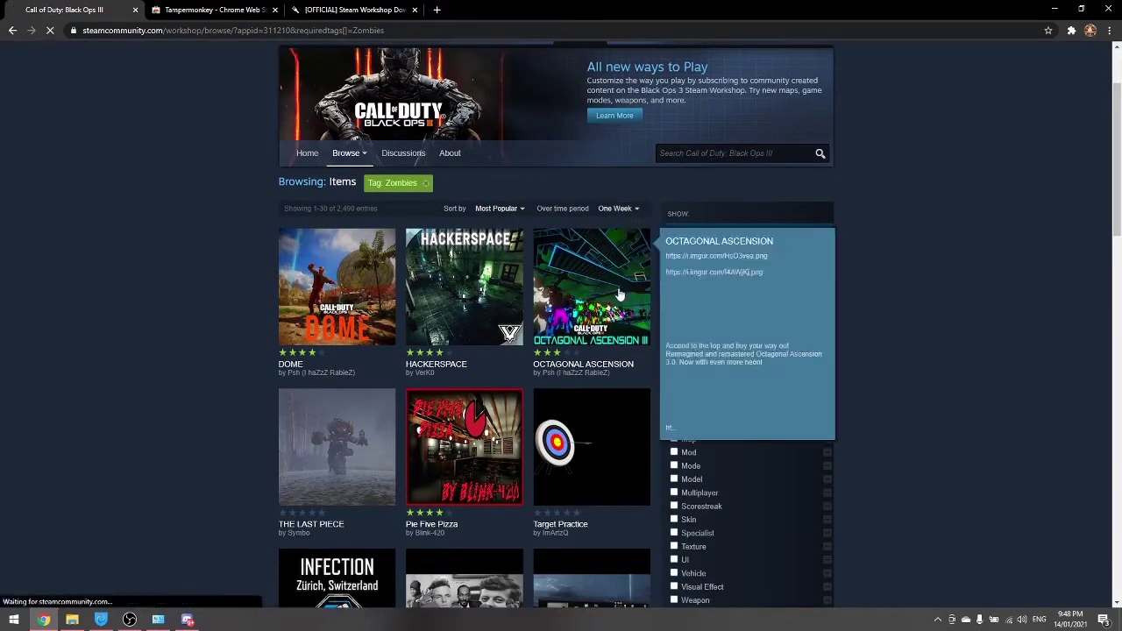
- Open the workshop page of the McDonalds - Custom Zombies map
scroll(996, 333, down, 10)
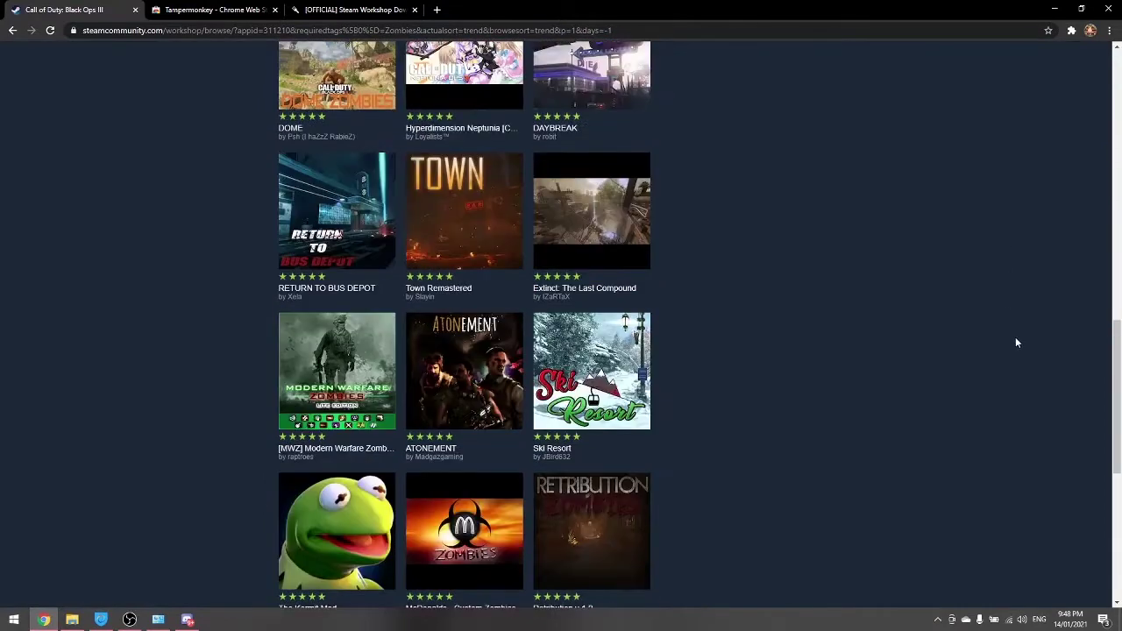
scroll(663, 494, down, 1)
click(465, 412)
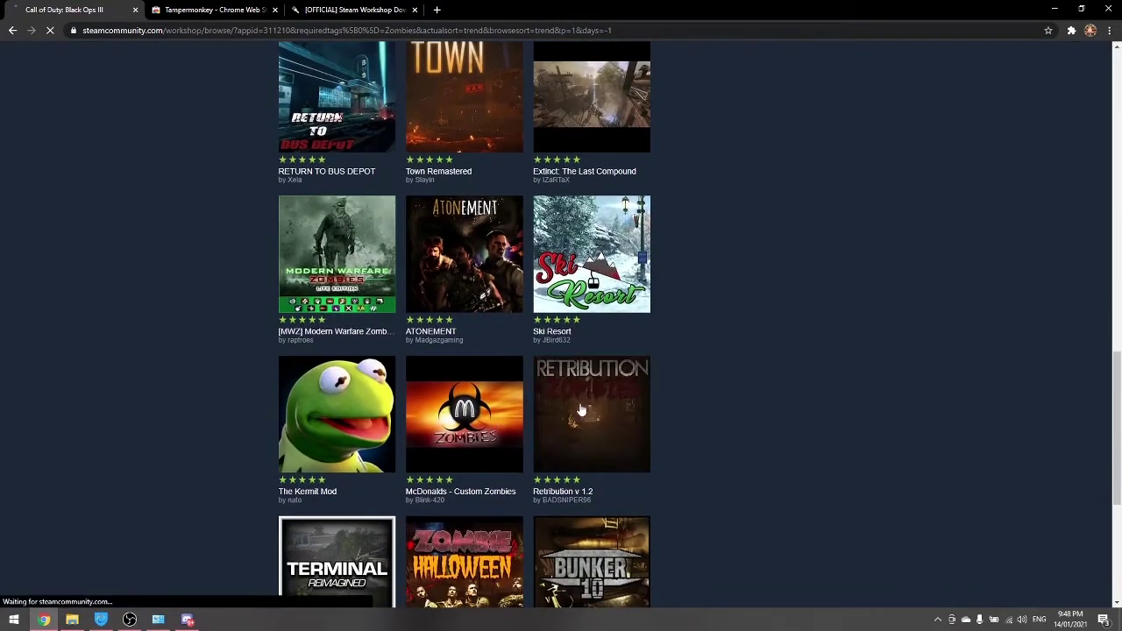
scroll(836, 373, down, 2)
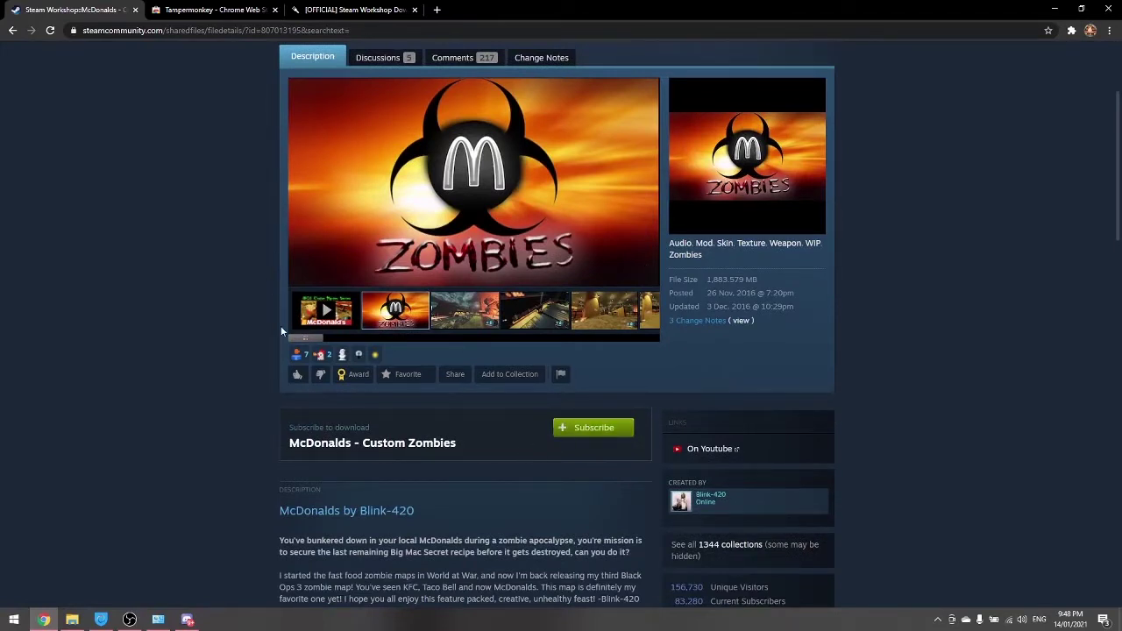
- Remove the Tampermonkey extension from Chrome on its web store page and close the extra page that opens
click(214, 8)
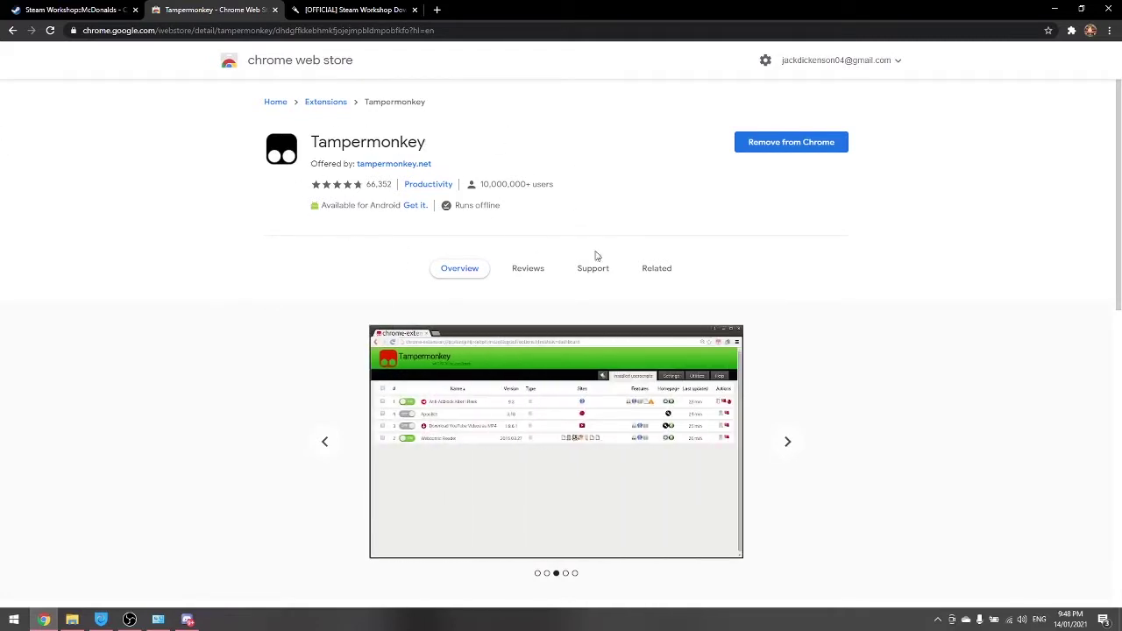
click(780, 146)
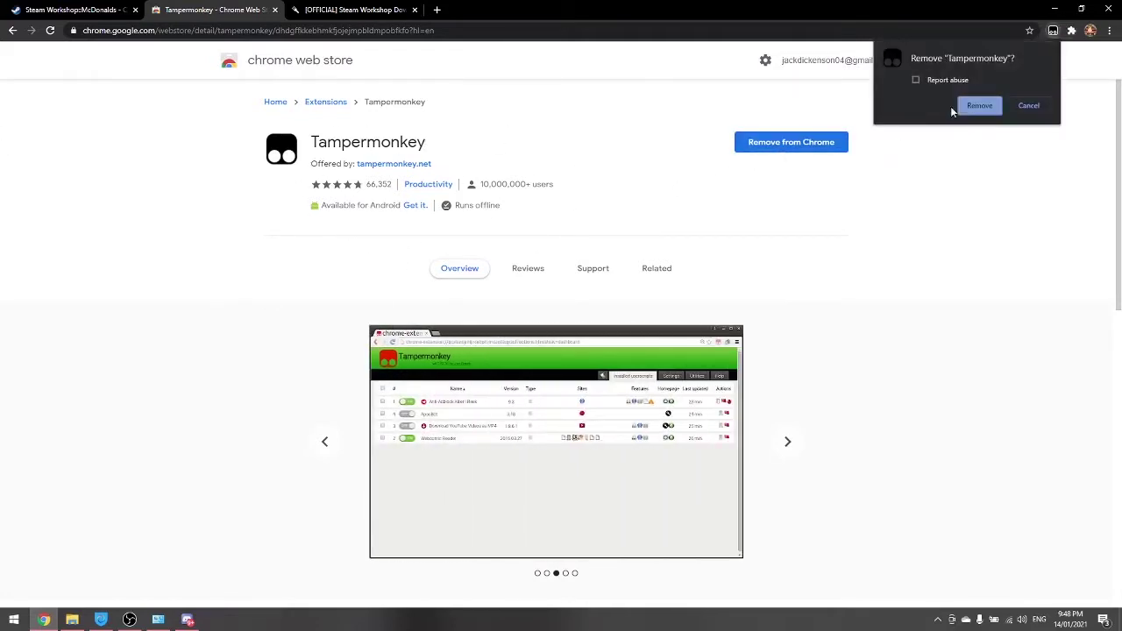
click(970, 106)
click(554, 10)
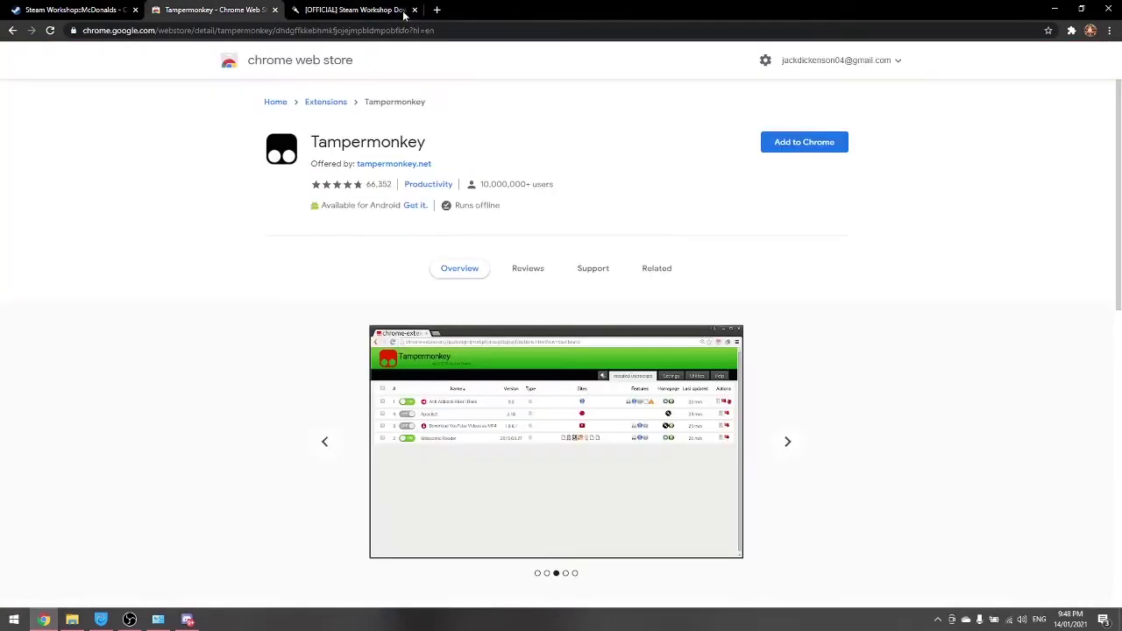
- Add the Tampermonkey extension to Chrome, go to the Greasy Fork script page and close the Tampermonkey welcome page
click(795, 146)
click(592, 160)
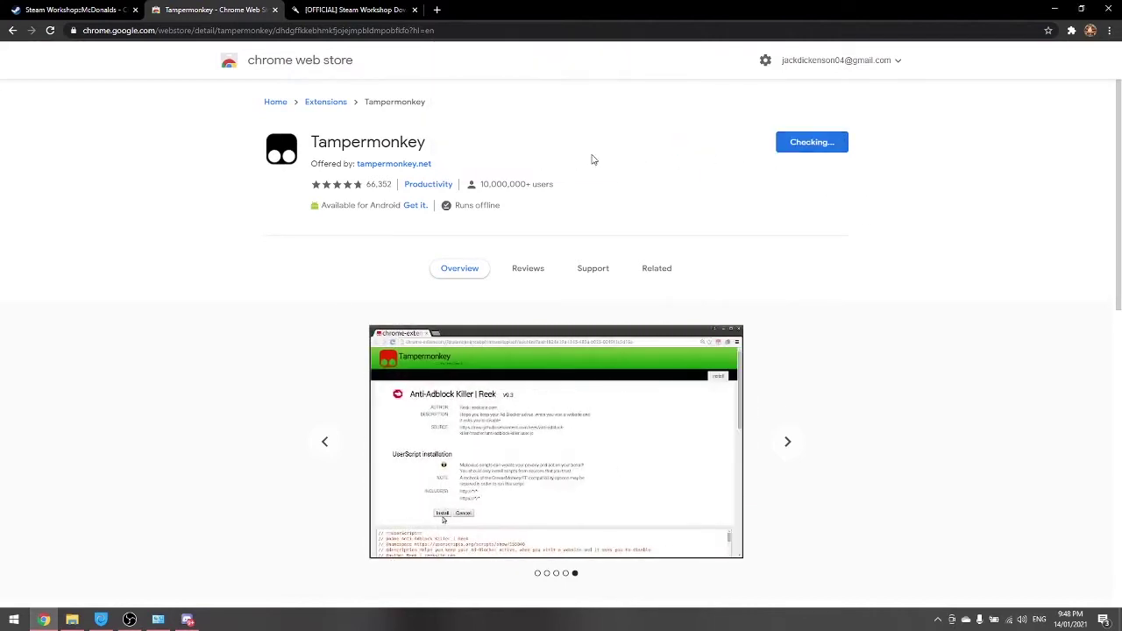
click(333, 9)
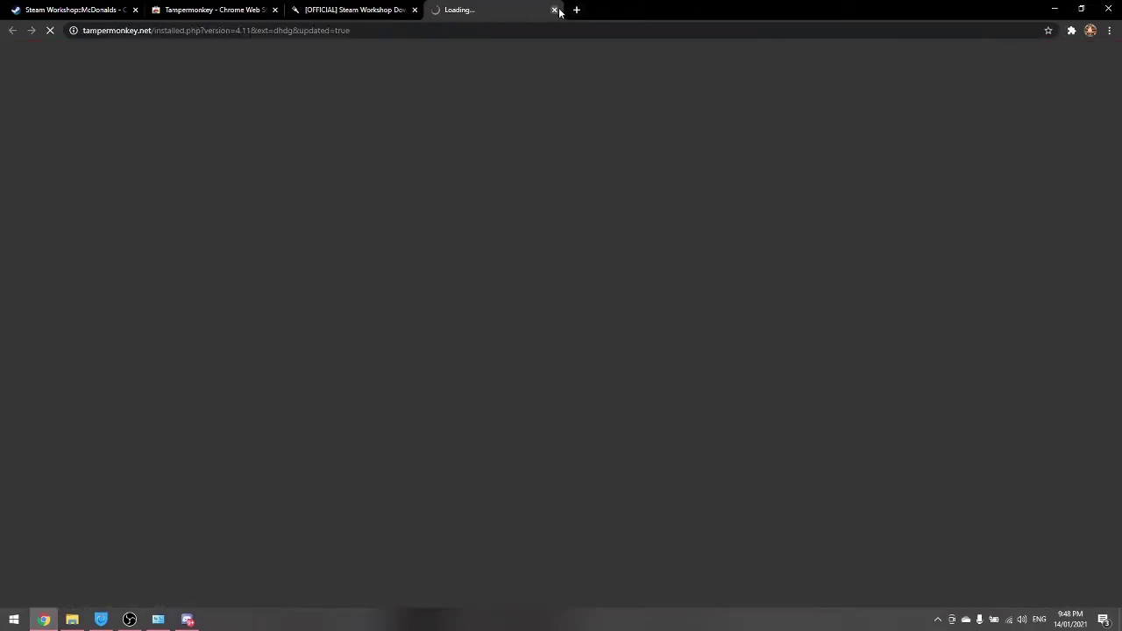
click(554, 9)
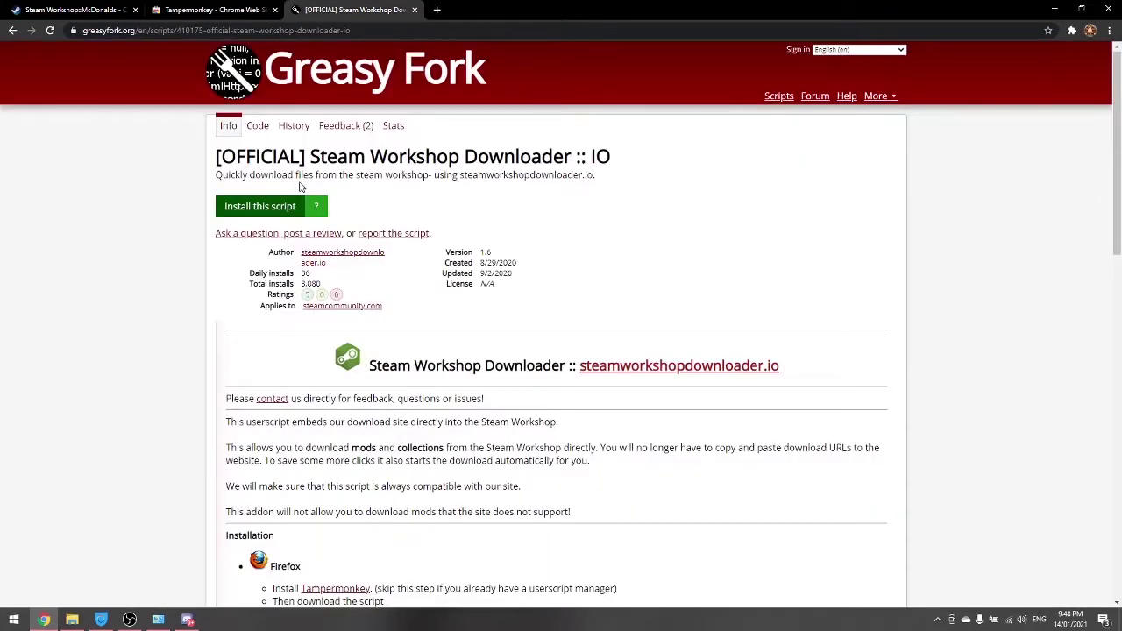
- Install the [OFFICIAL] Steam Workshop Downloader :: IO userscript in Tampermonkey and check the browser's extensions list
click(254, 205)
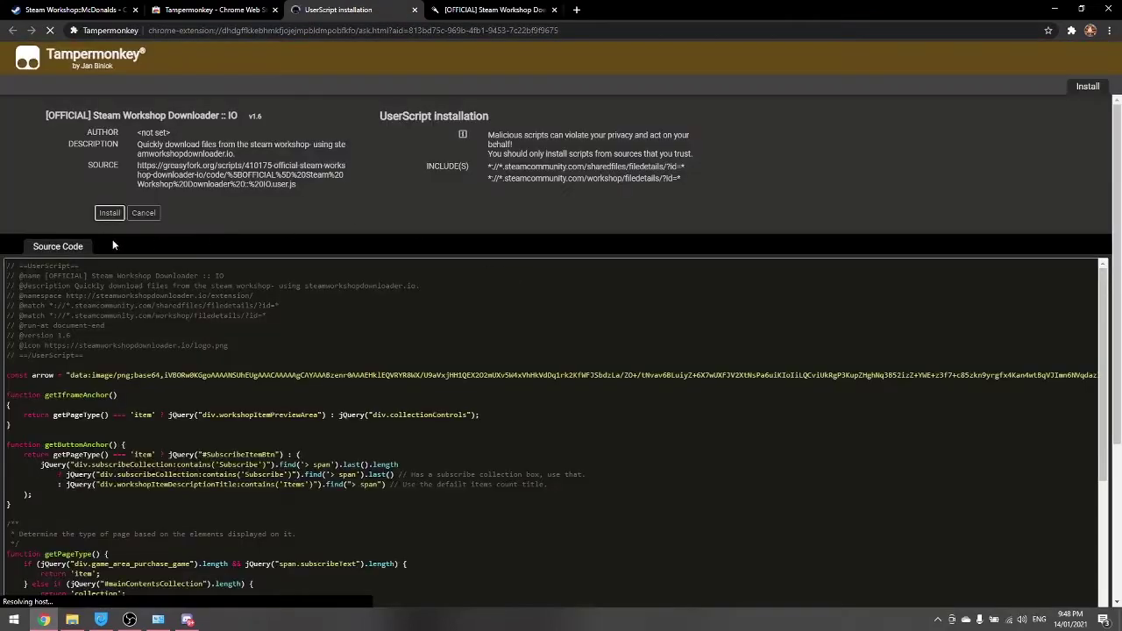
click(109, 212)
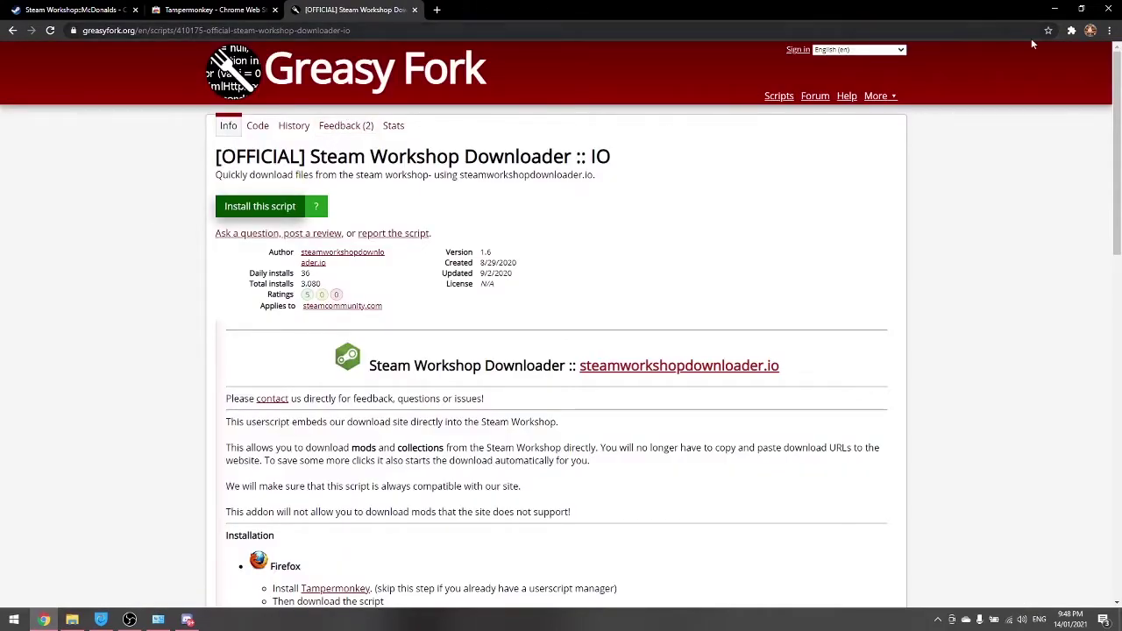
click(1071, 30)
- Return to the McDonalds - Custom Zombies workshop page and download the map with the Steam Workshop Downloader
click(66, 9)
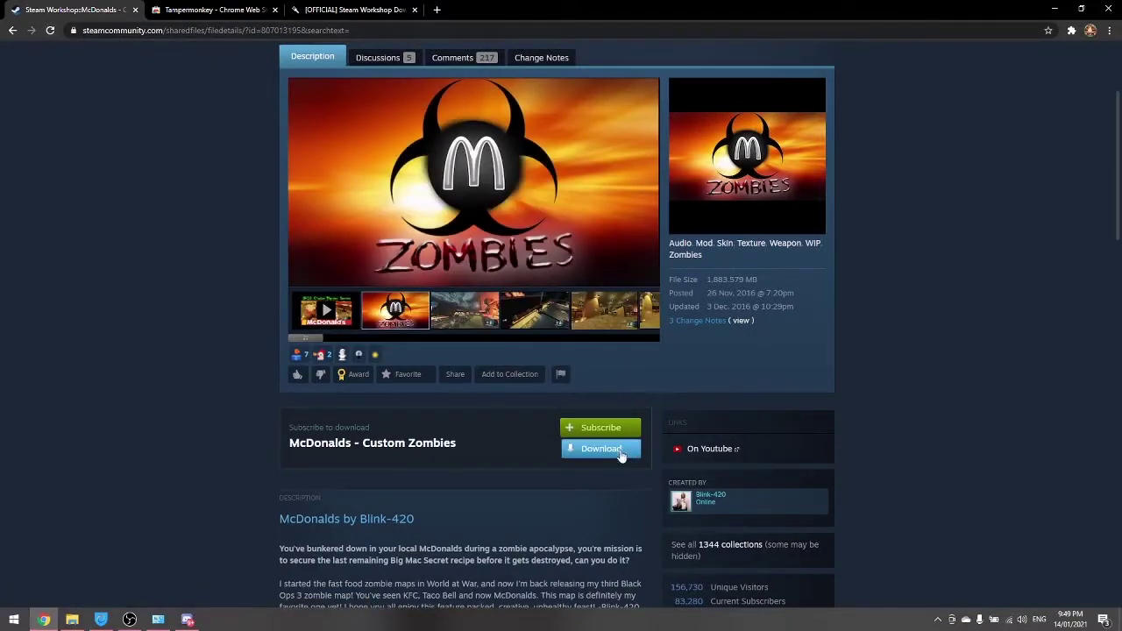
scroll(754, 439, down, 1)
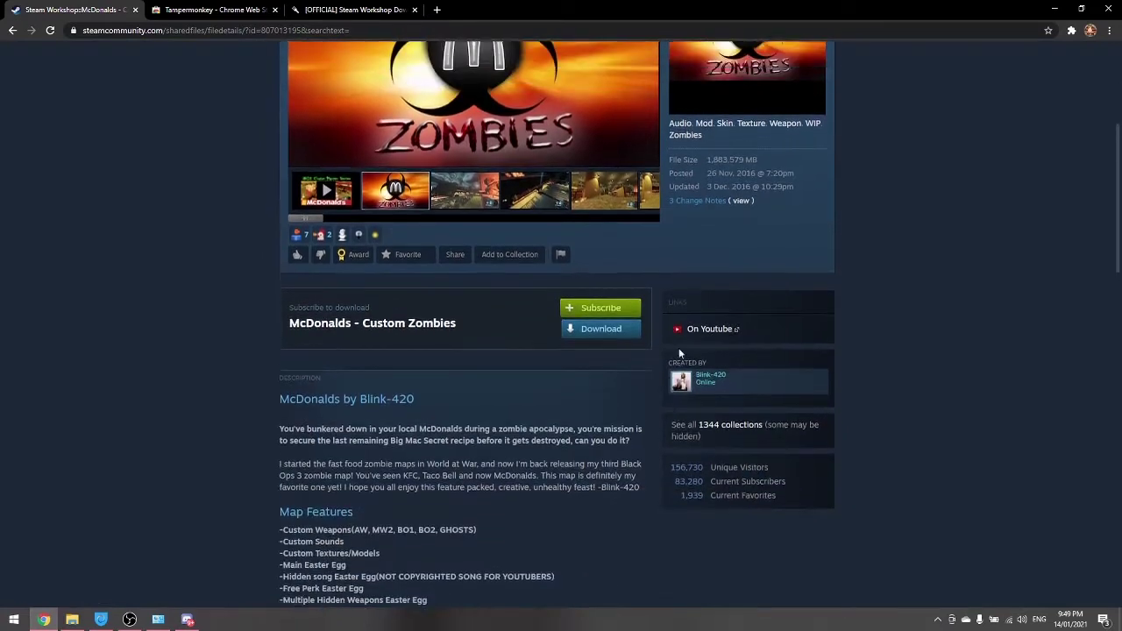
scroll(679, 348, up, 1)
click(602, 393)
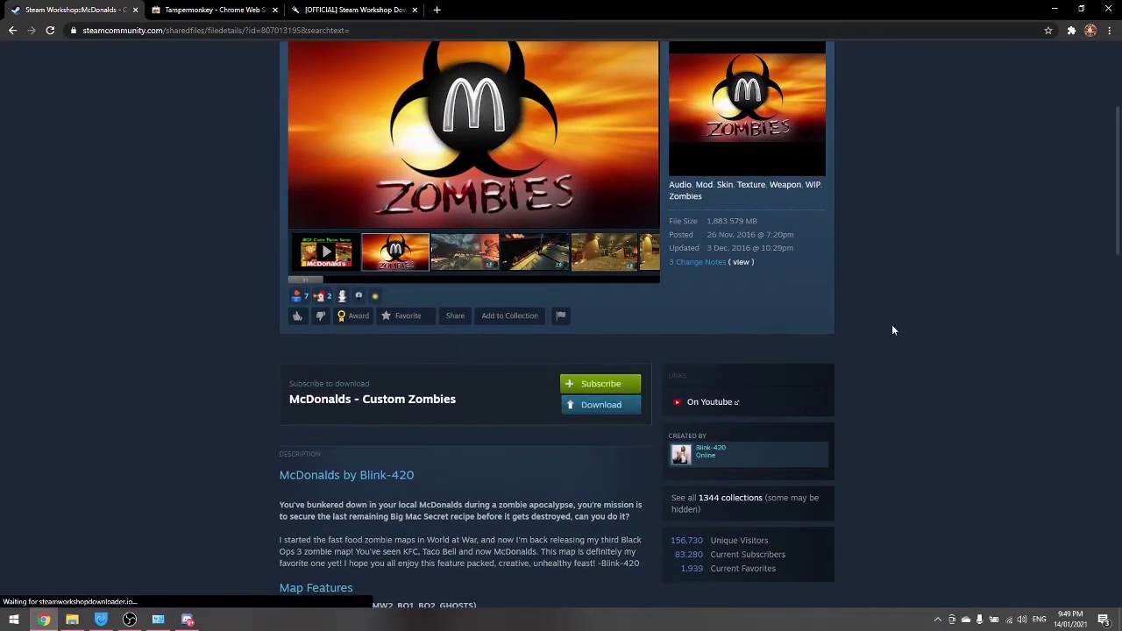
scroll(882, 298, down, 4)
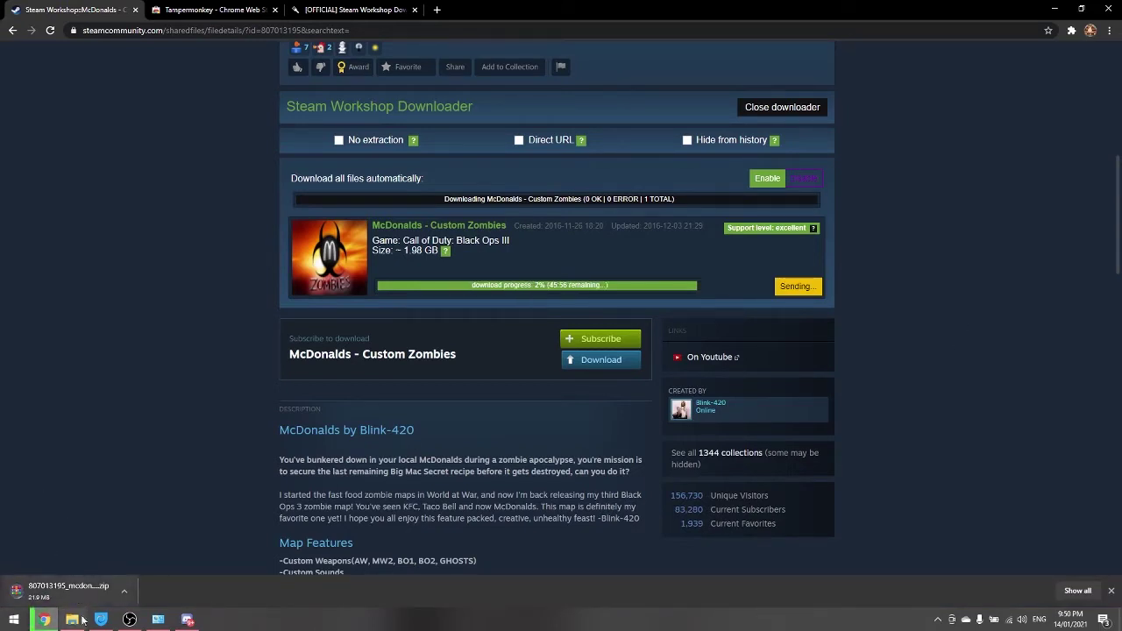
- Locate the downloaded 807013195_mcdonalds_custom_zombies.zip in its folder and open the archive to view its files
click(1078, 591)
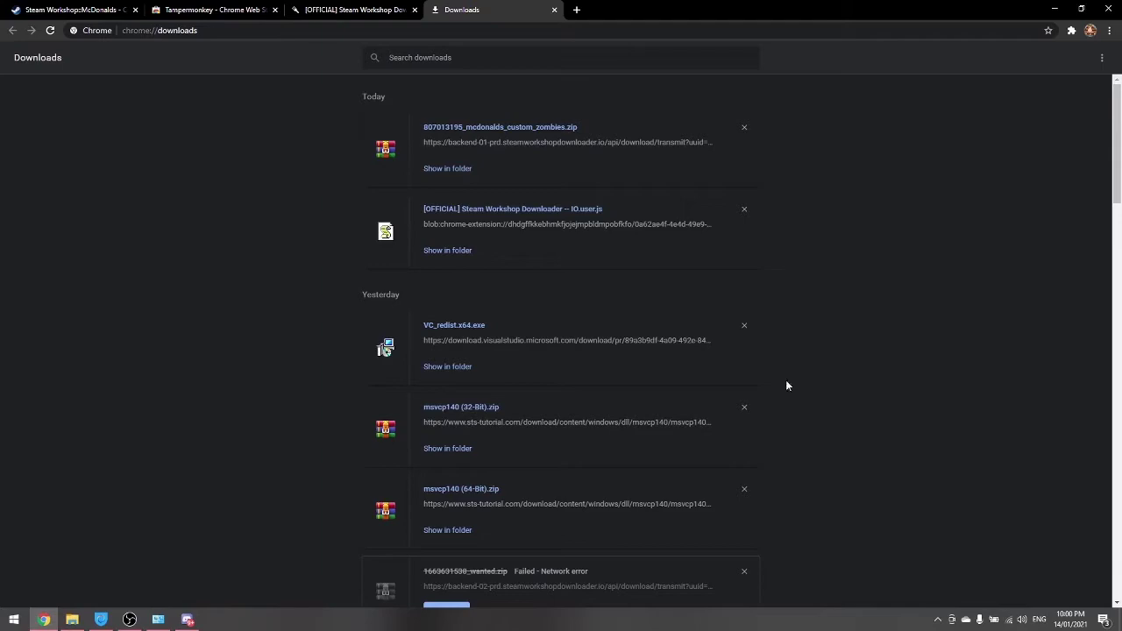
click(448, 169)
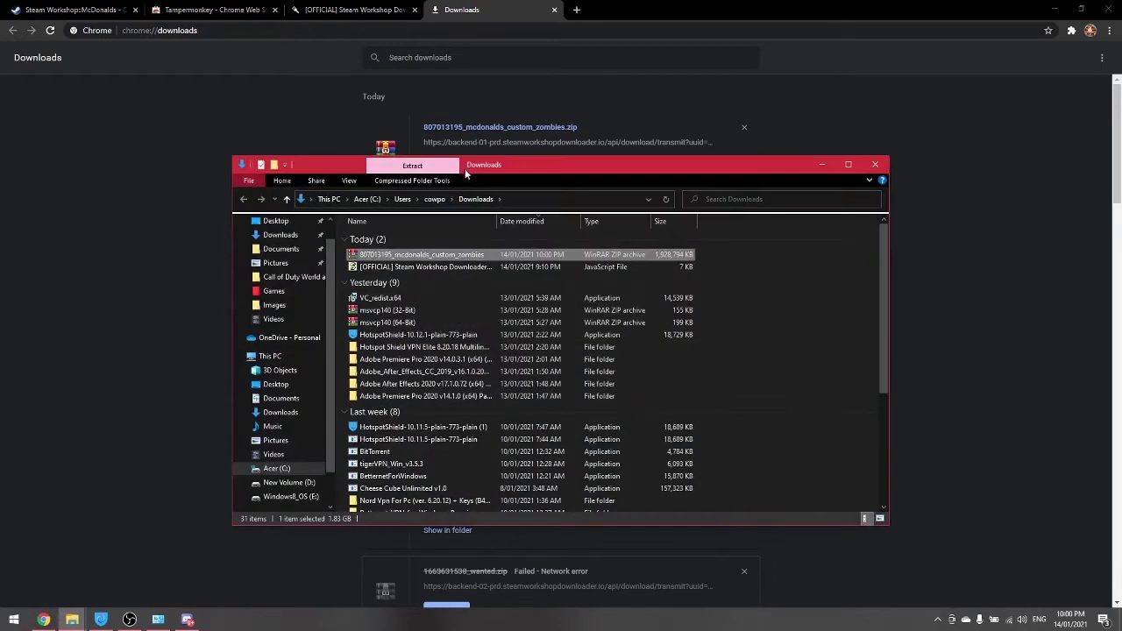
double_click(556, 257)
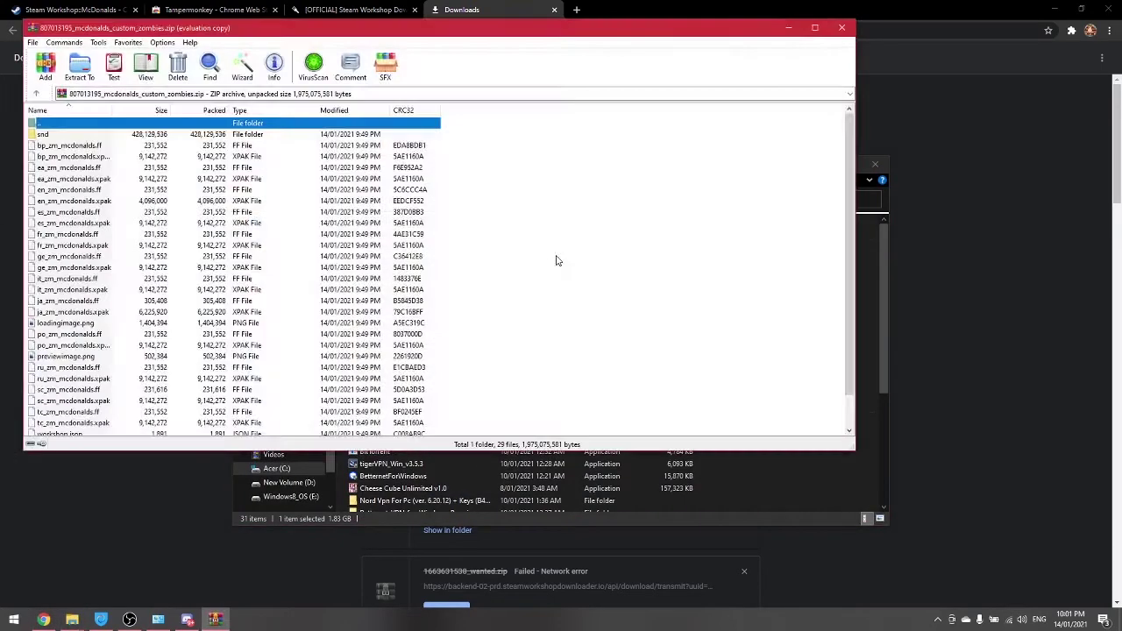
scroll(326, 278, down, 1)
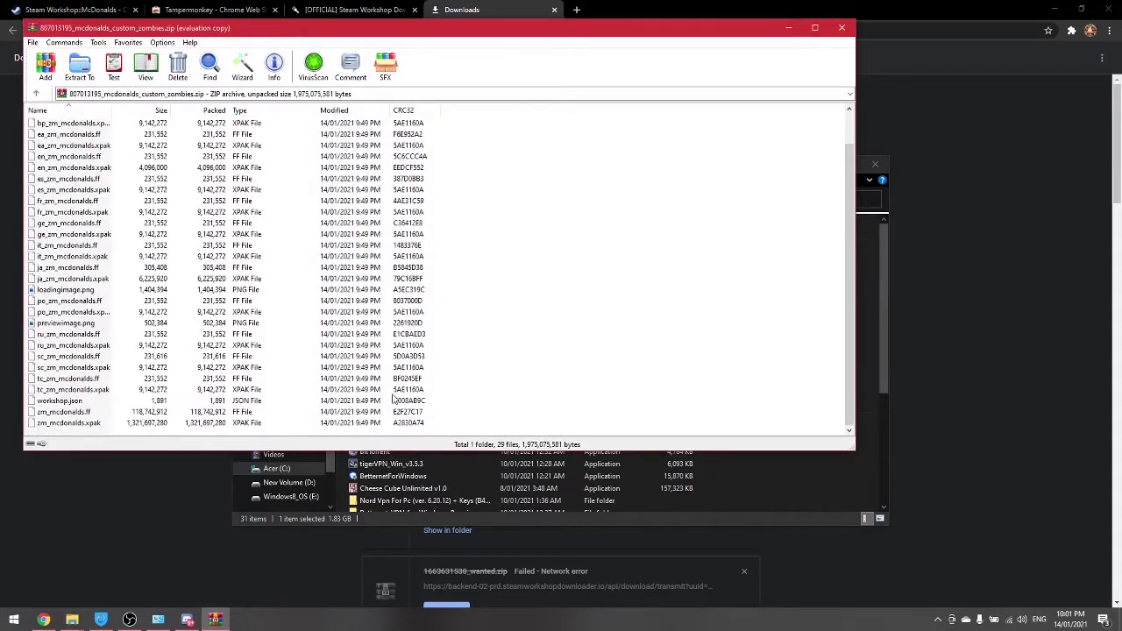
- Bring the Call of Duty - Black Ops 3 folder window forward and open its usermaps folder
mouse_move(71, 622)
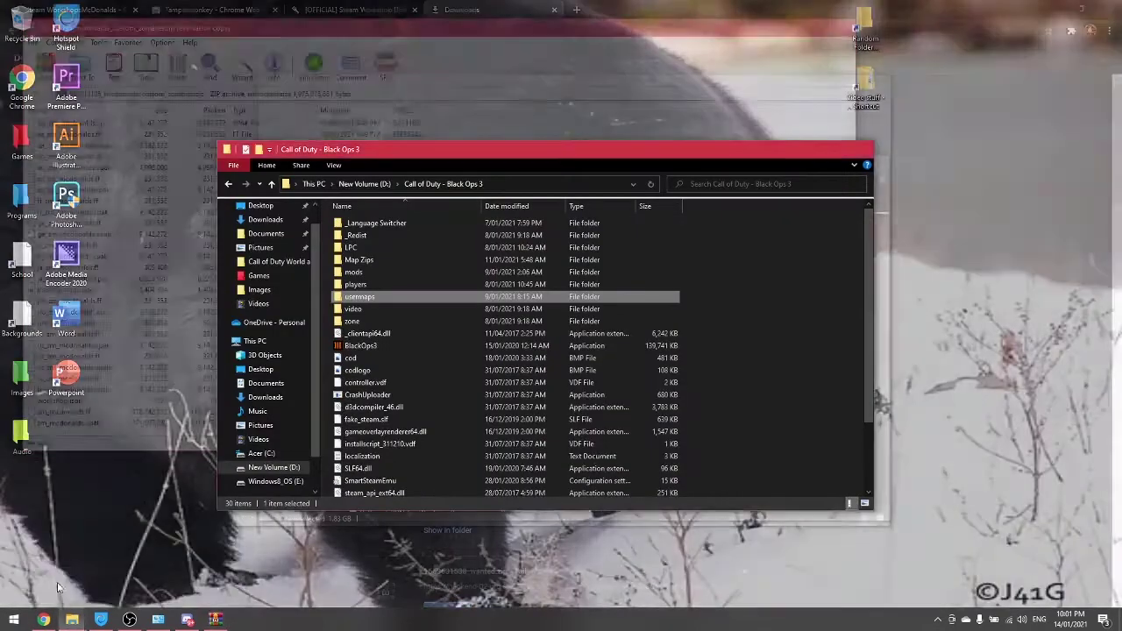
click(57, 568)
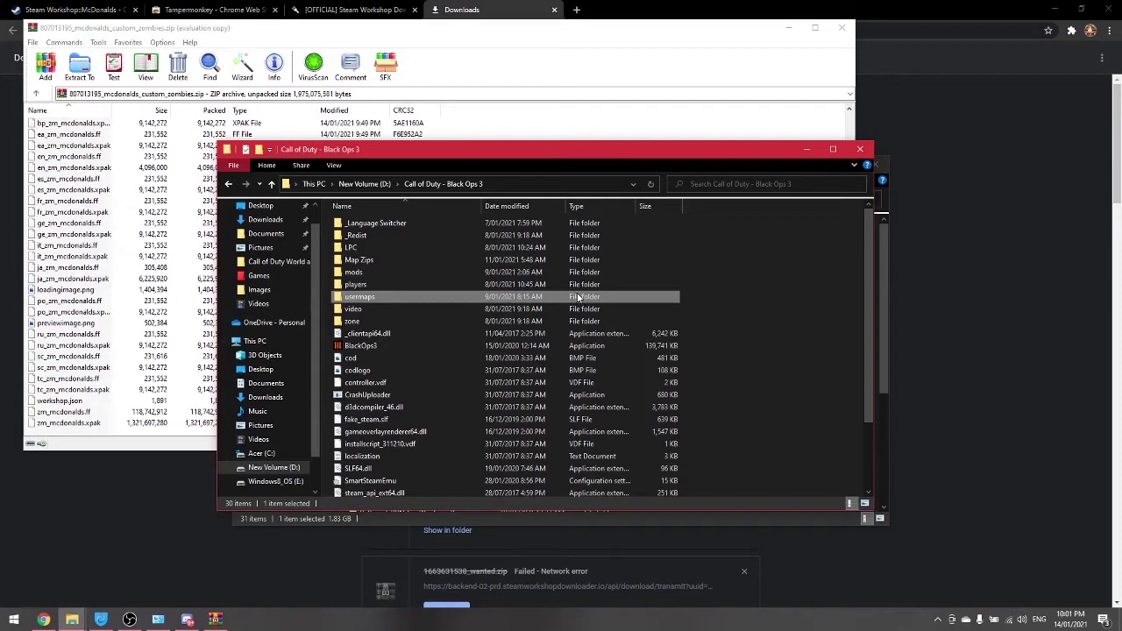
key(Return)
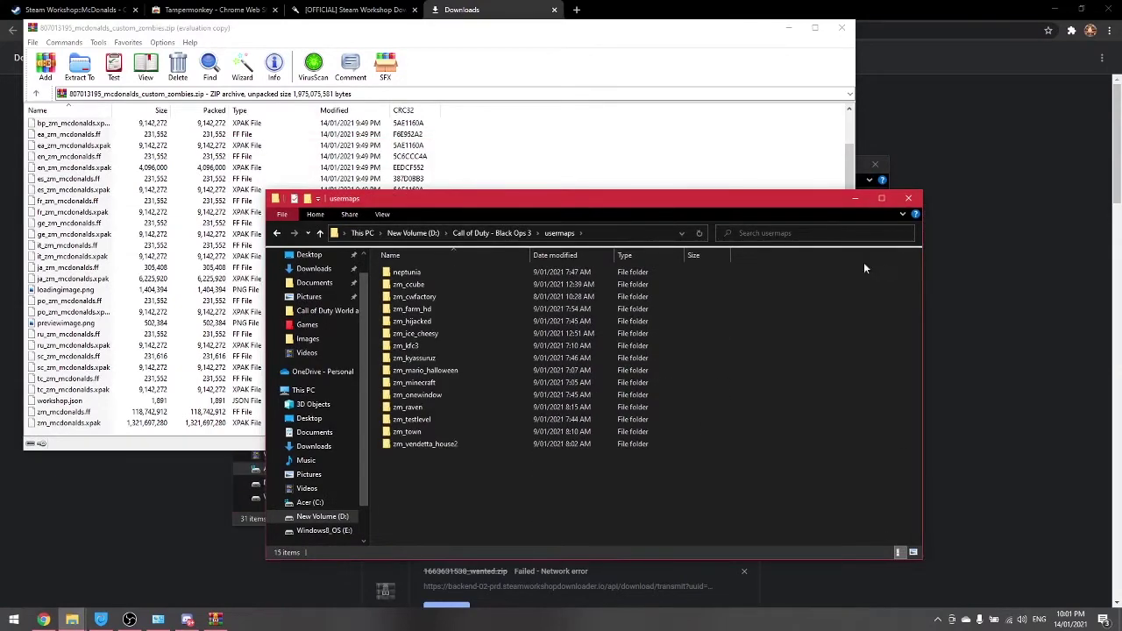
- Create a new folder named zone inside the usermaps folder
right_click(561, 490)
mouse_move(602, 458)
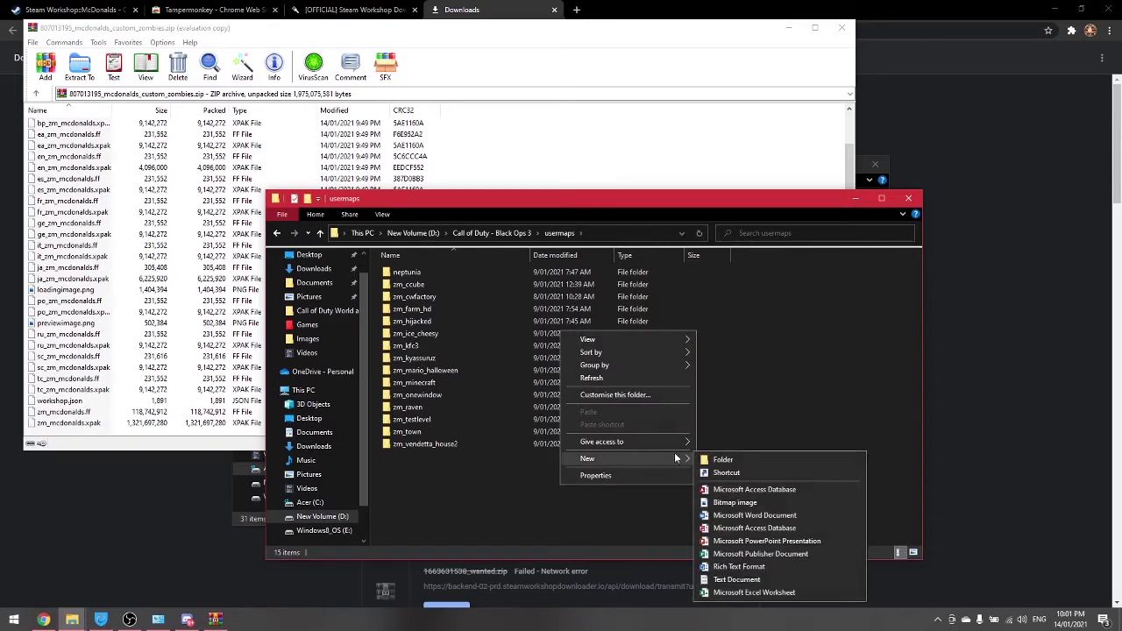
click(720, 460)
text(zone)
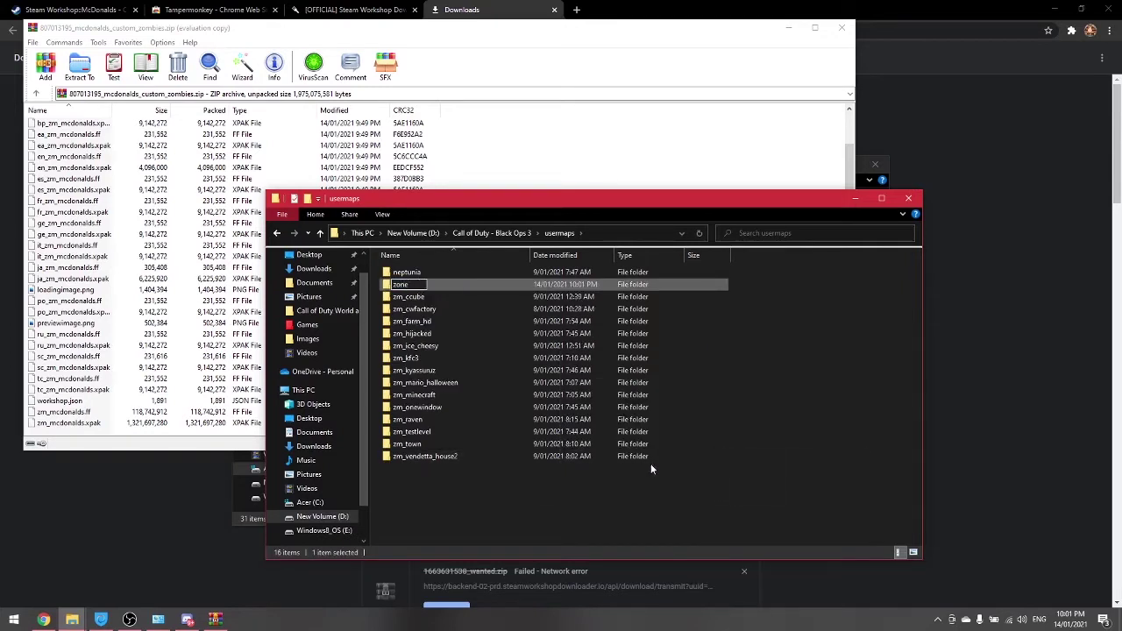
key(Return)
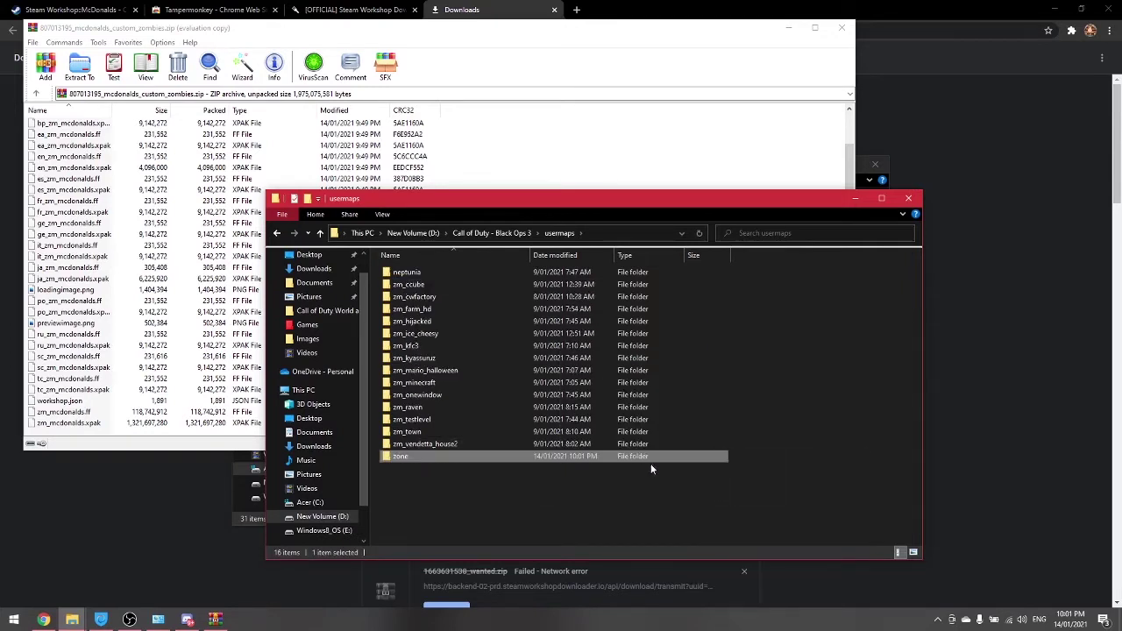
- Extract the snd folder and all files from the 807013195_mcdonalds_custom_zombies.zip archive into the zone folder in usermaps
click(472, 494)
scroll(136, 362, up, 1)
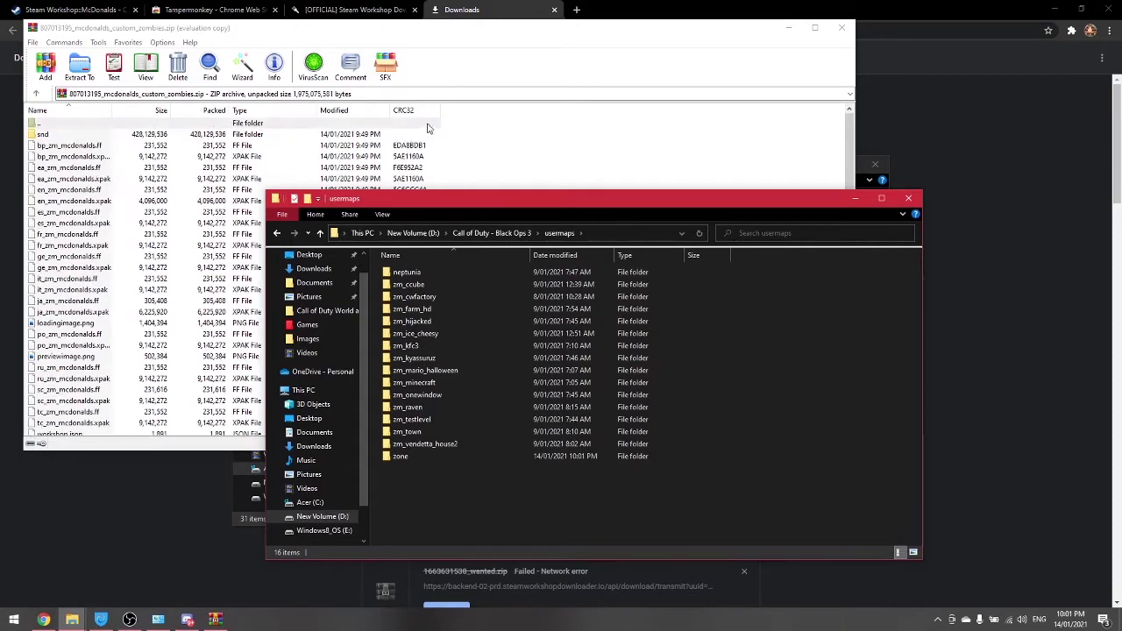
click(462, 133)
drag(458, 133, 433, 447)
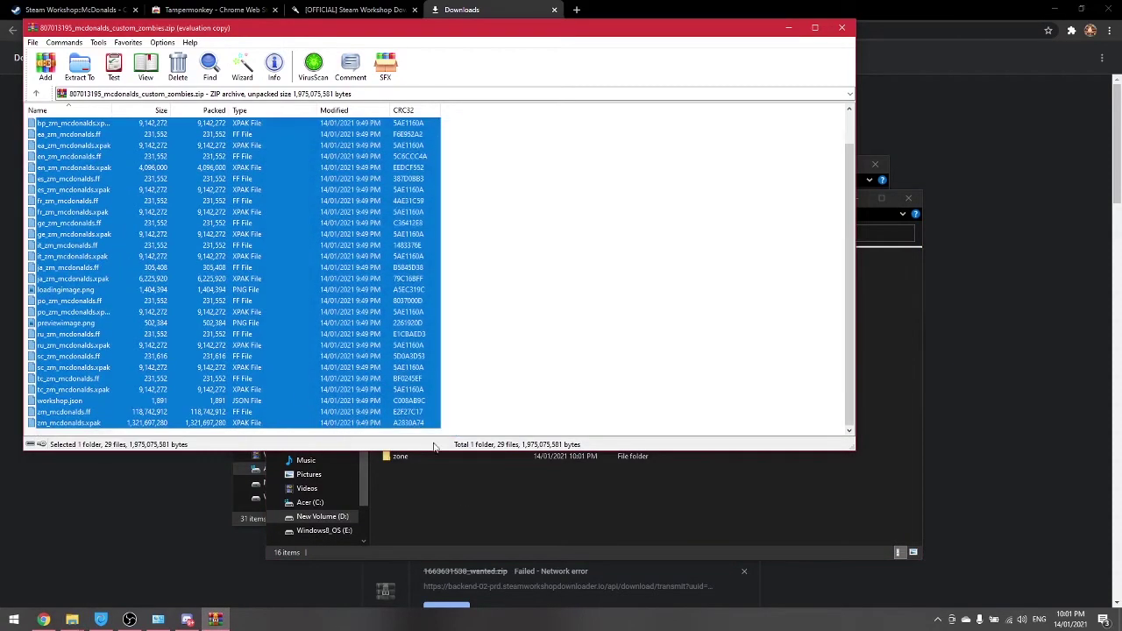
drag(219, 352, 418, 458)
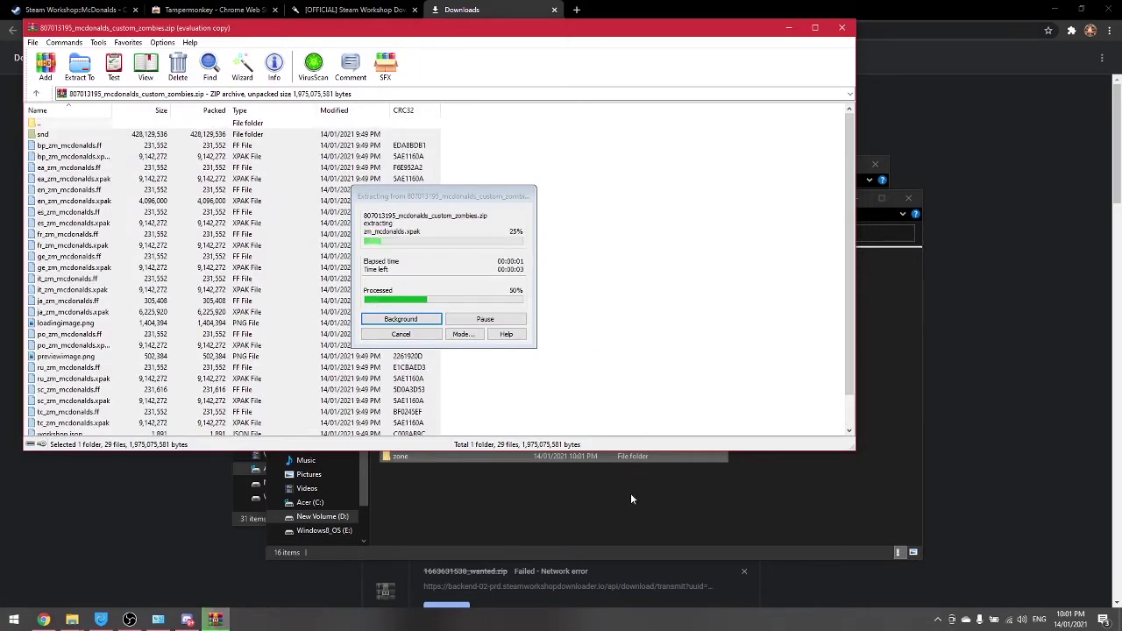
click(728, 456)
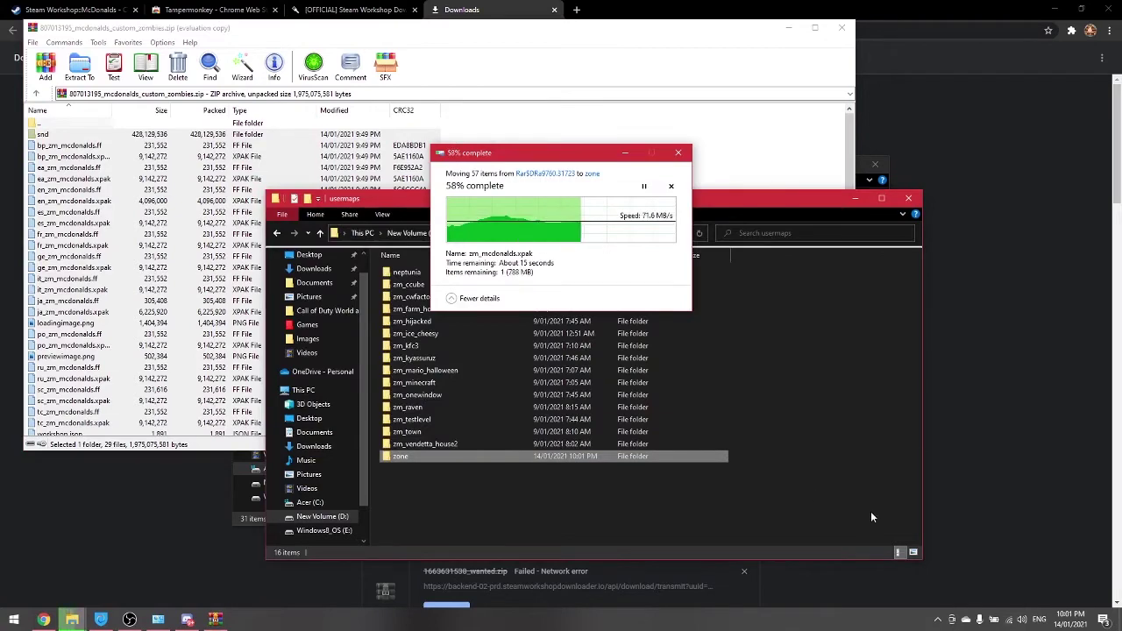
click(687, 534)
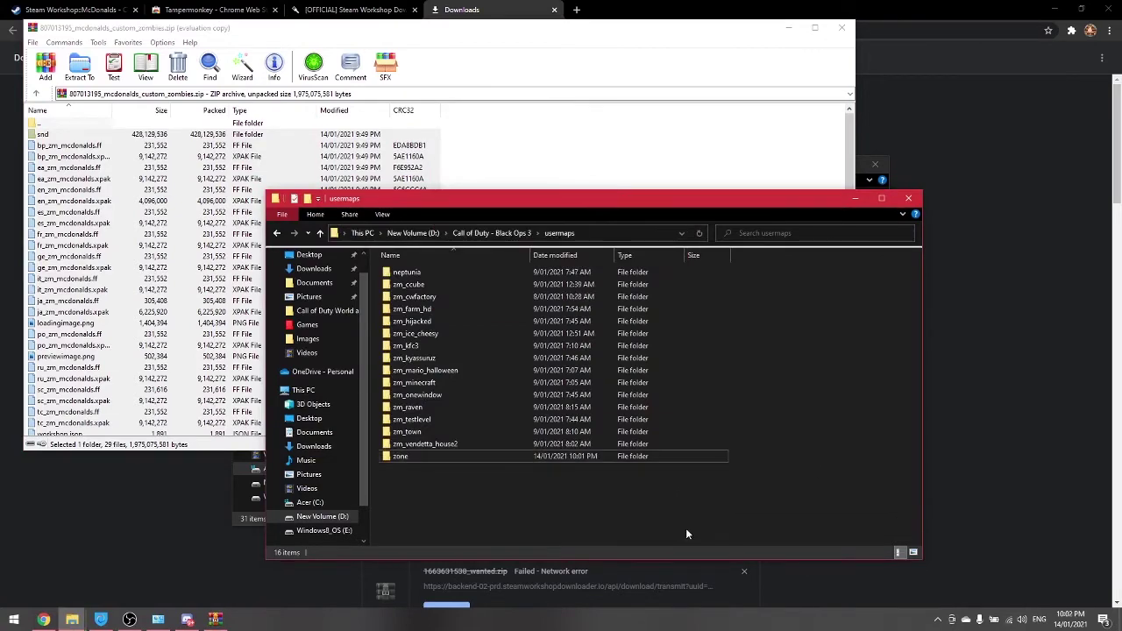
- Open workshop.json from the zone folder in Notepad, keeping Notepad as the default app for .json files
double_click(628, 458)
scroll(615, 467, down, 3)
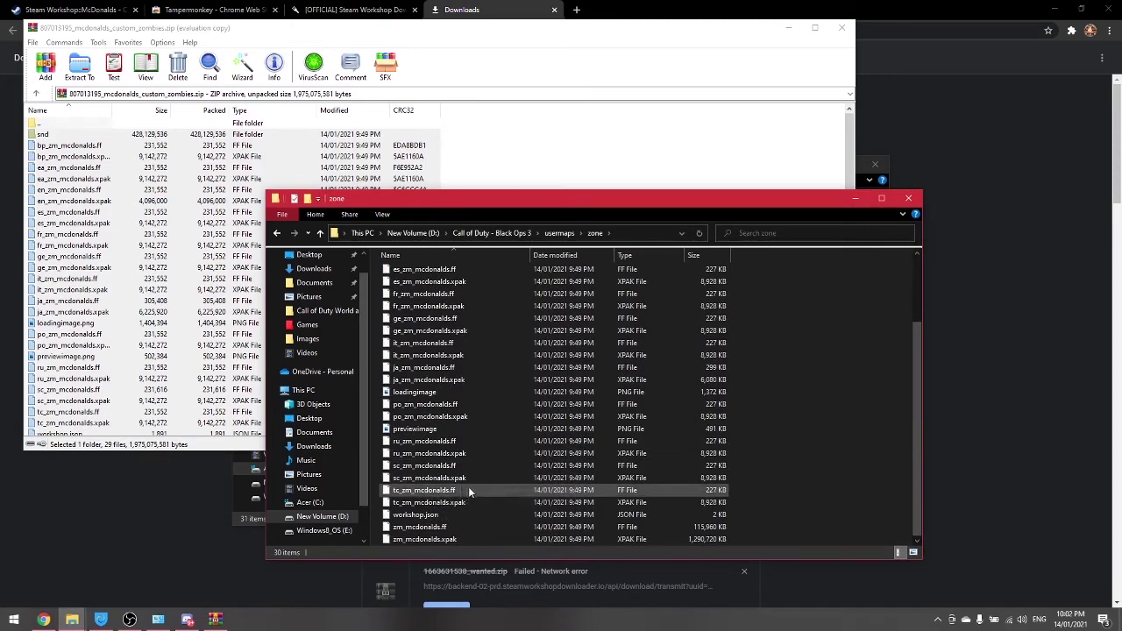
right_click(467, 519)
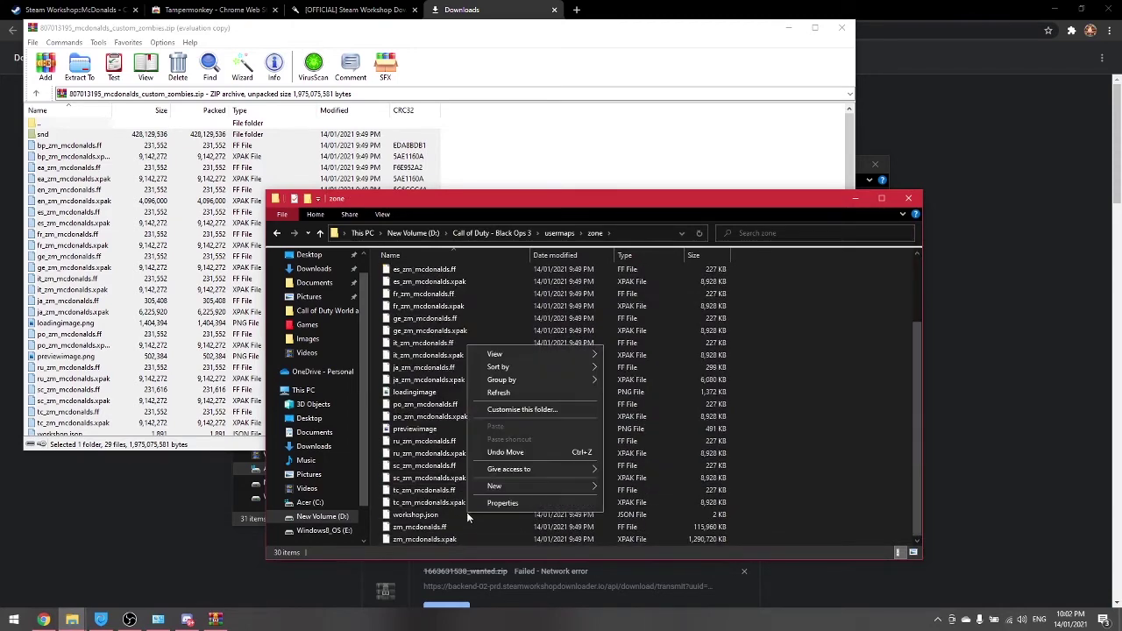
click(465, 516)
right_click(465, 516)
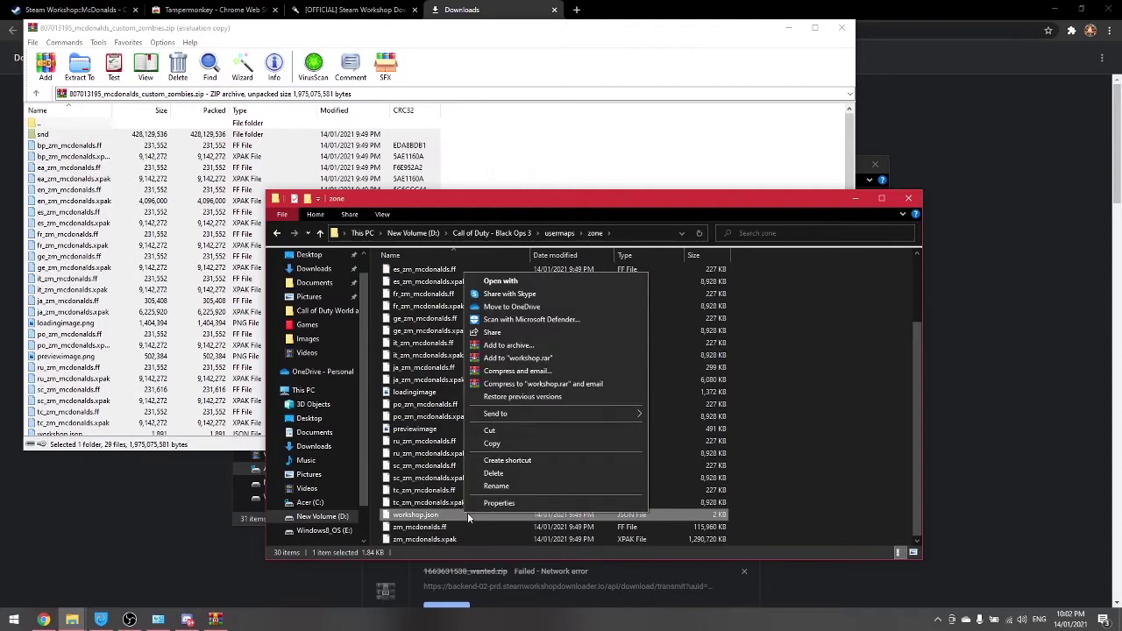
mouse_move(526, 413)
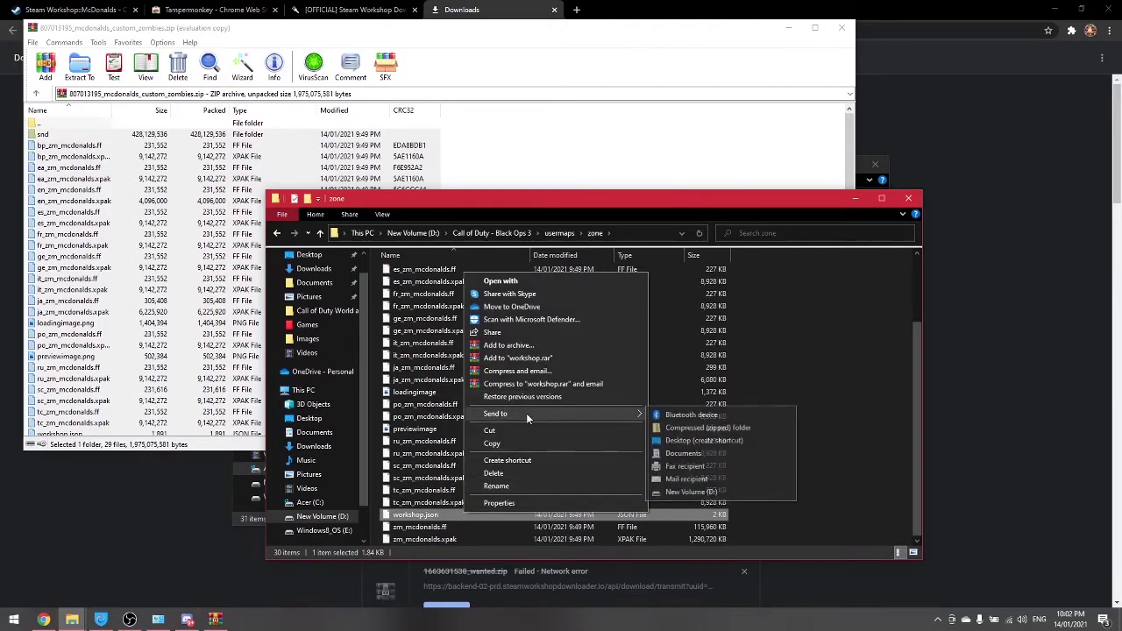
click(507, 281)
click(474, 235)
scroll(529, 306, down, 2)
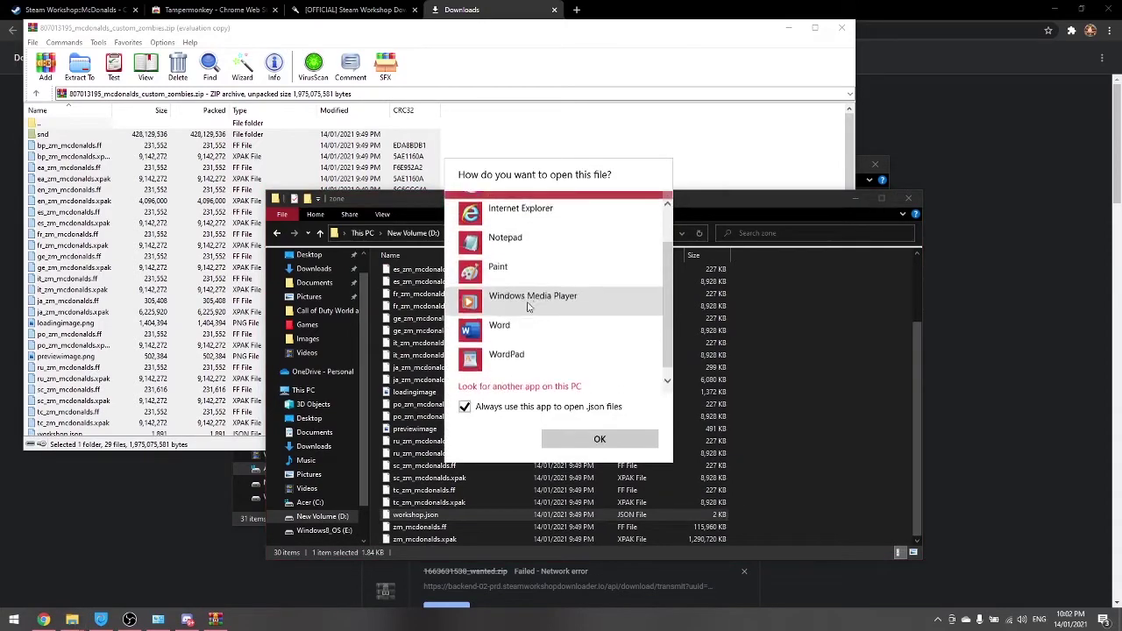
click(511, 232)
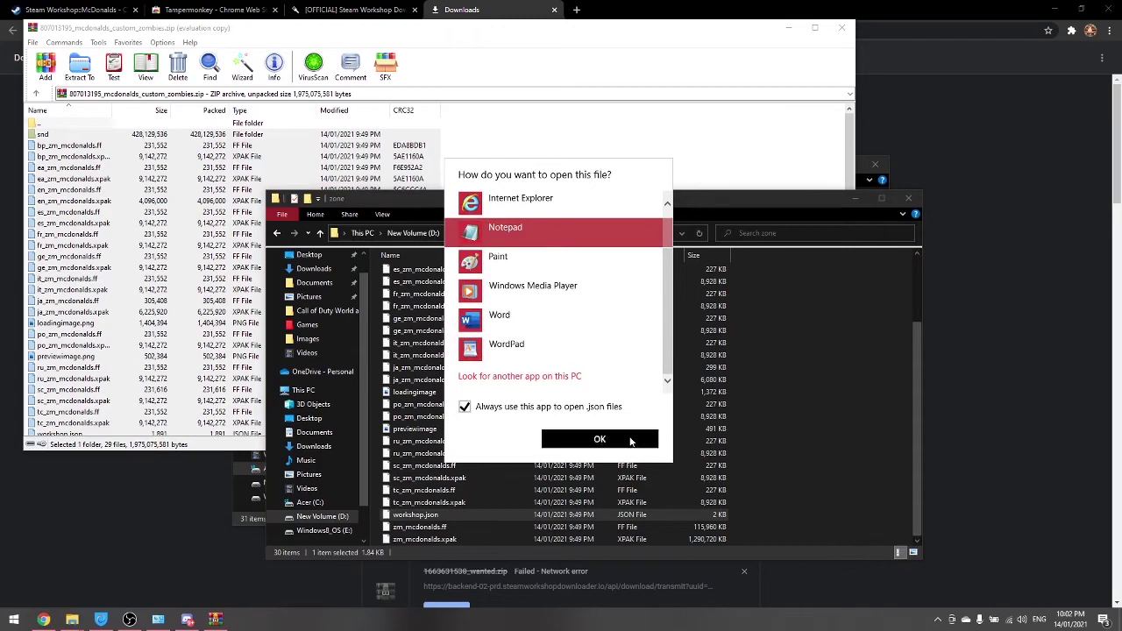
click(599, 439)
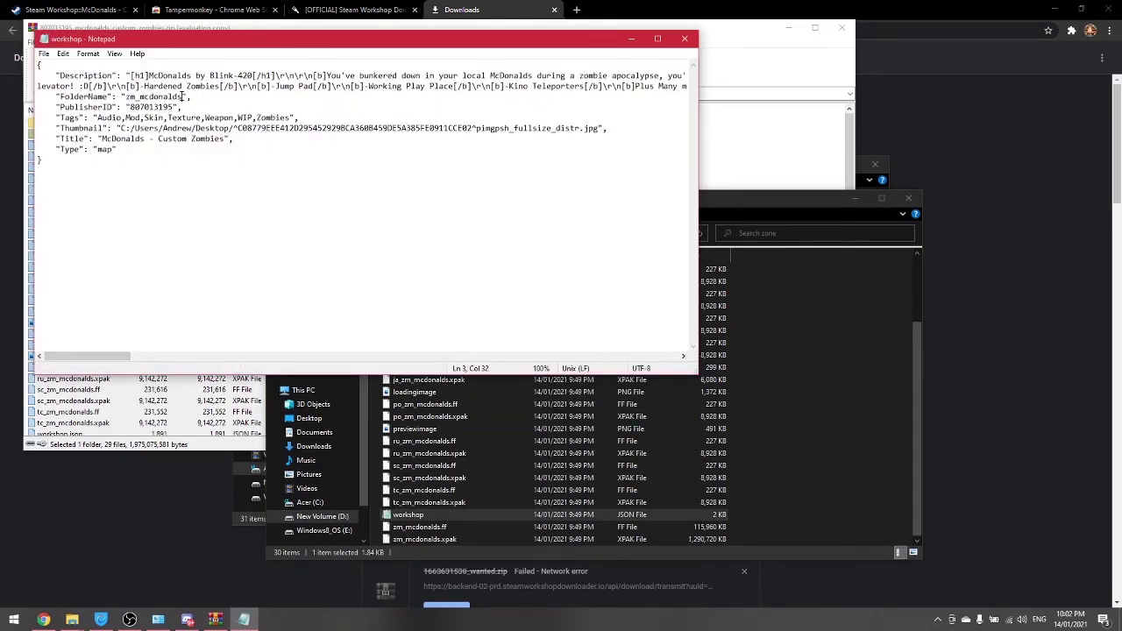
- Copy the FolderName value zm_mcdonalds from the workshop file and close the file
drag(182, 96, 126, 97)
right_click(131, 96)
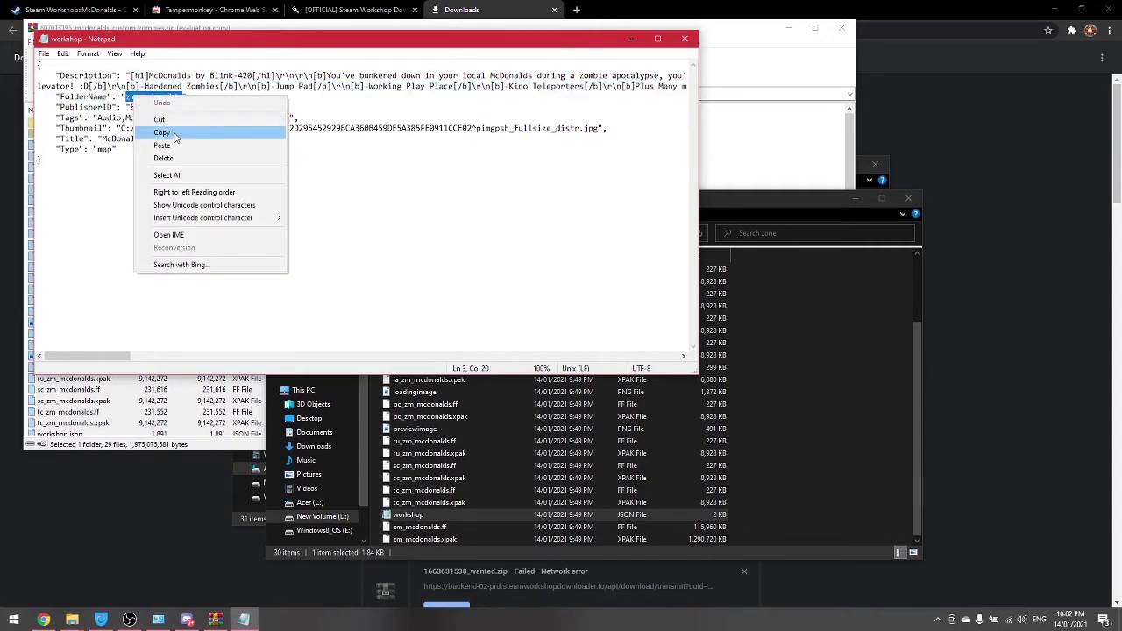
click(174, 131)
right_click(163, 97)
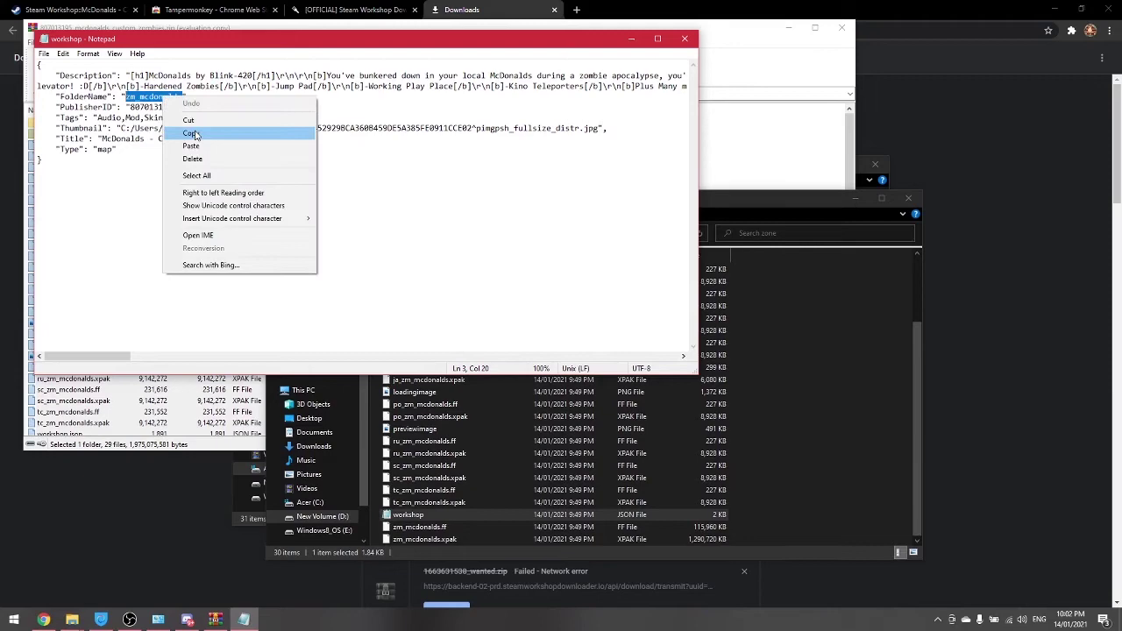
click(176, 132)
click(684, 39)
- Go back to the usermaps folder and create a new folder there named zm_mcdonalds
click(277, 232)
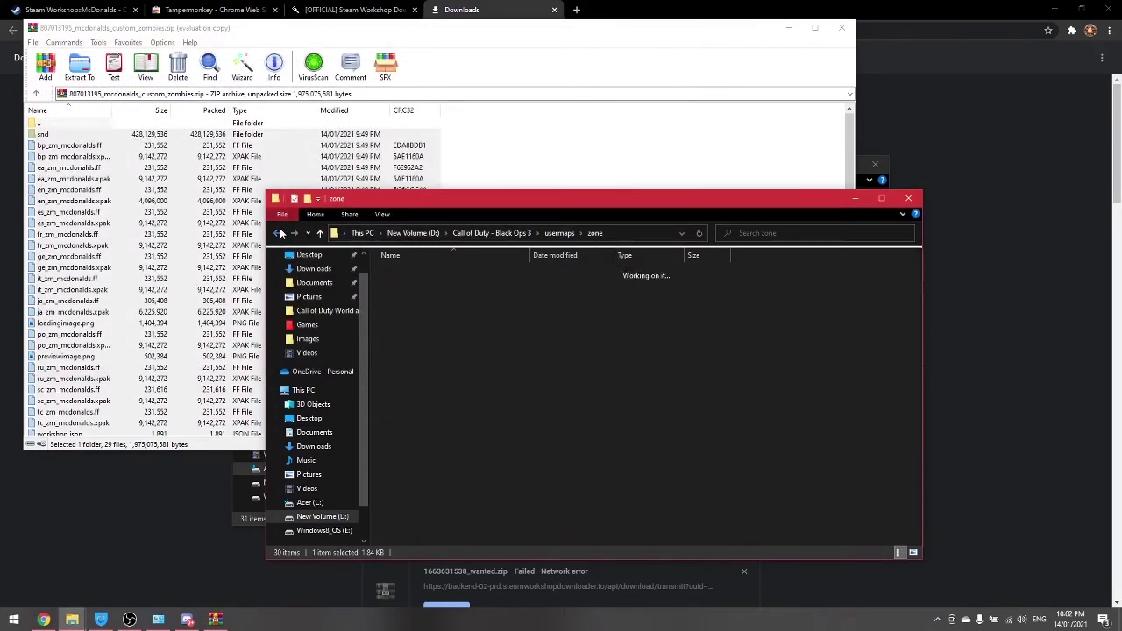
right_click(494, 480)
mouse_move(552, 455)
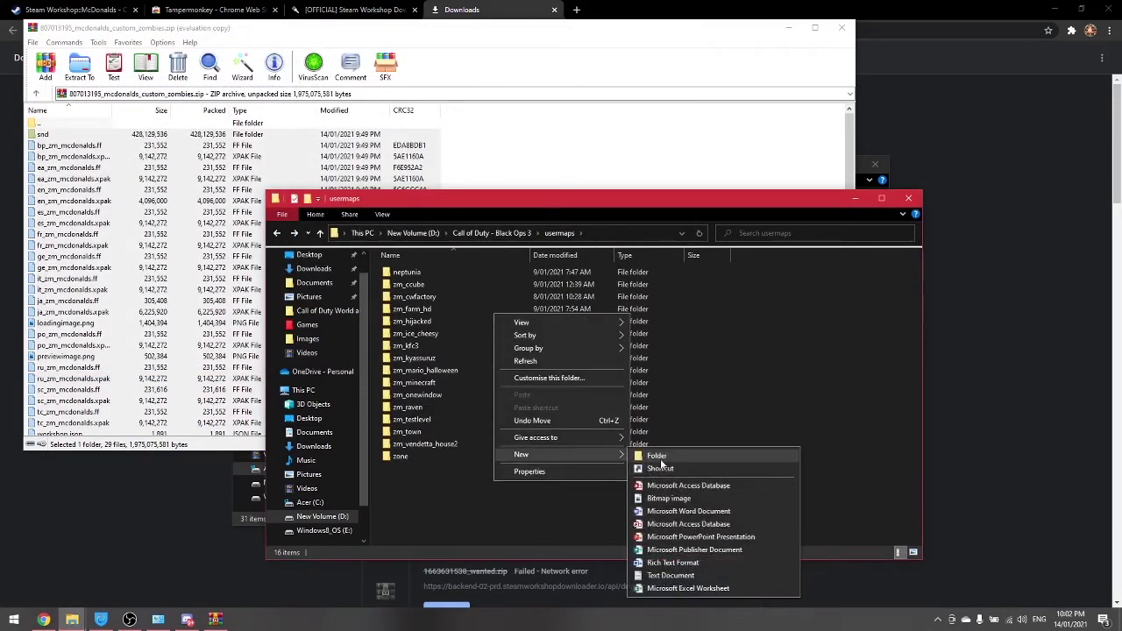
click(657, 454)
key(ctrl+v)
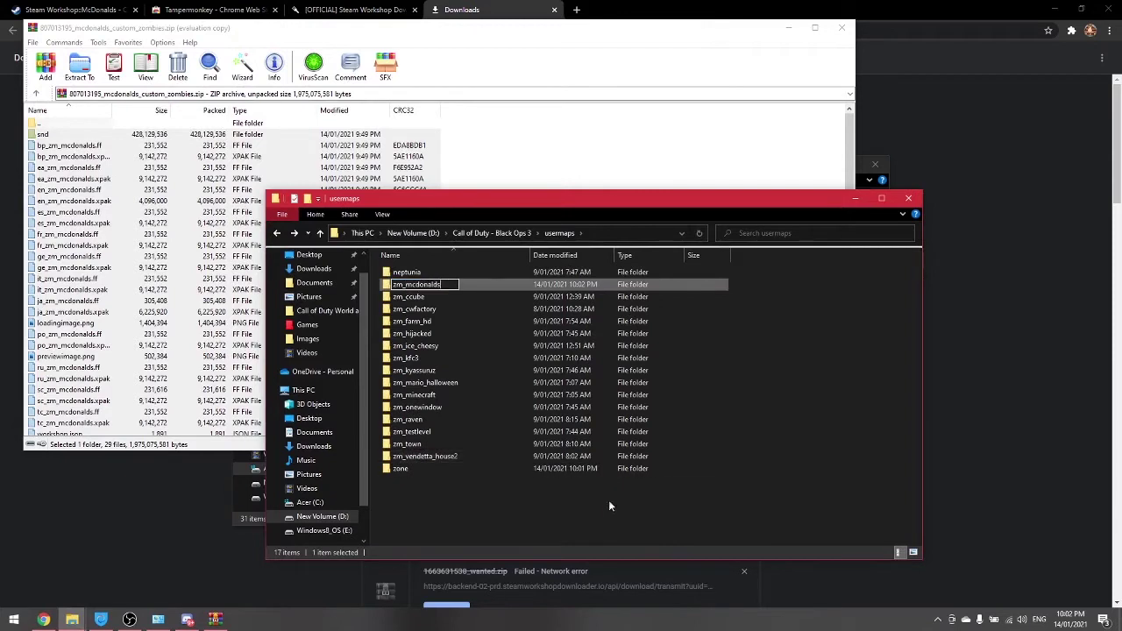
click(491, 484)
- Move the zone folder into the zm_mcdonalds folder, check its contents and return to usermaps
click(430, 472)
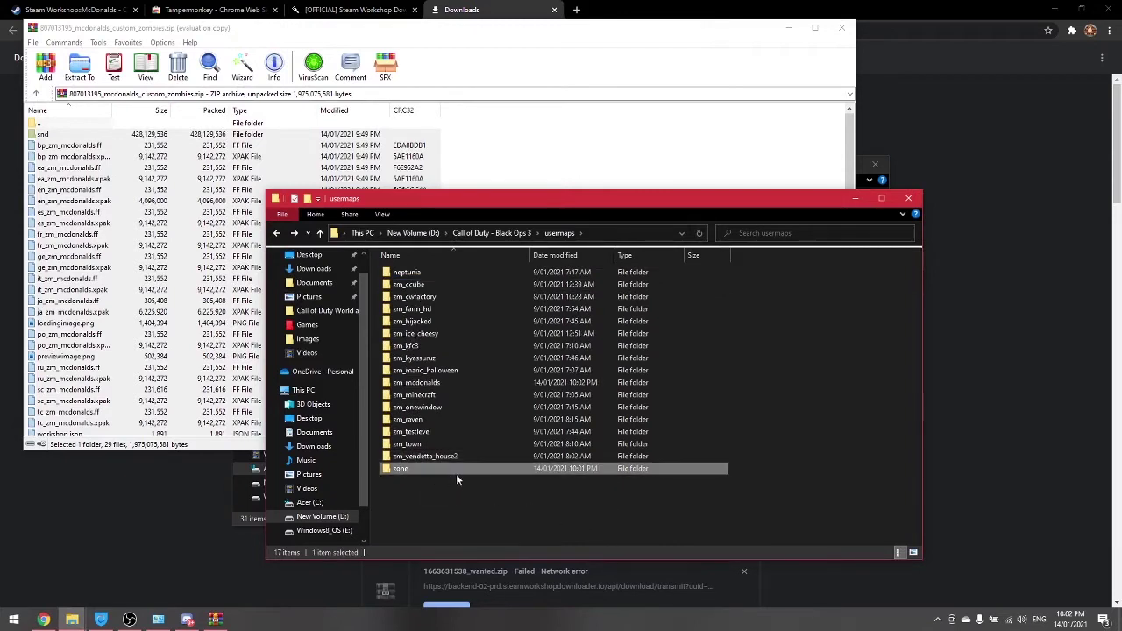
drag(456, 474, 545, 383)
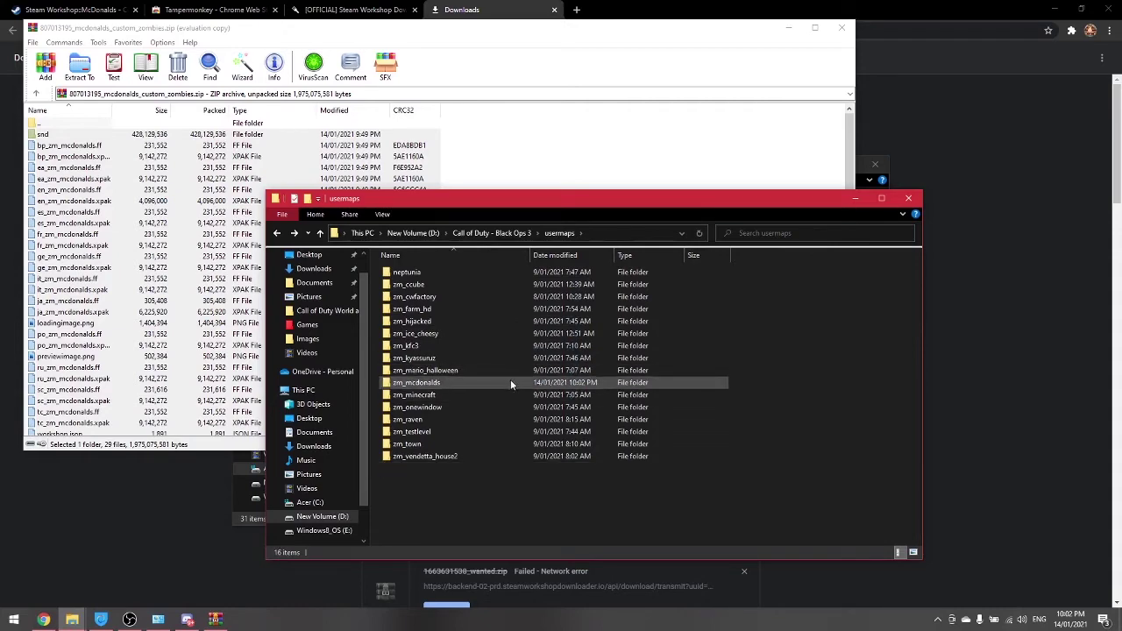
double_click(510, 380)
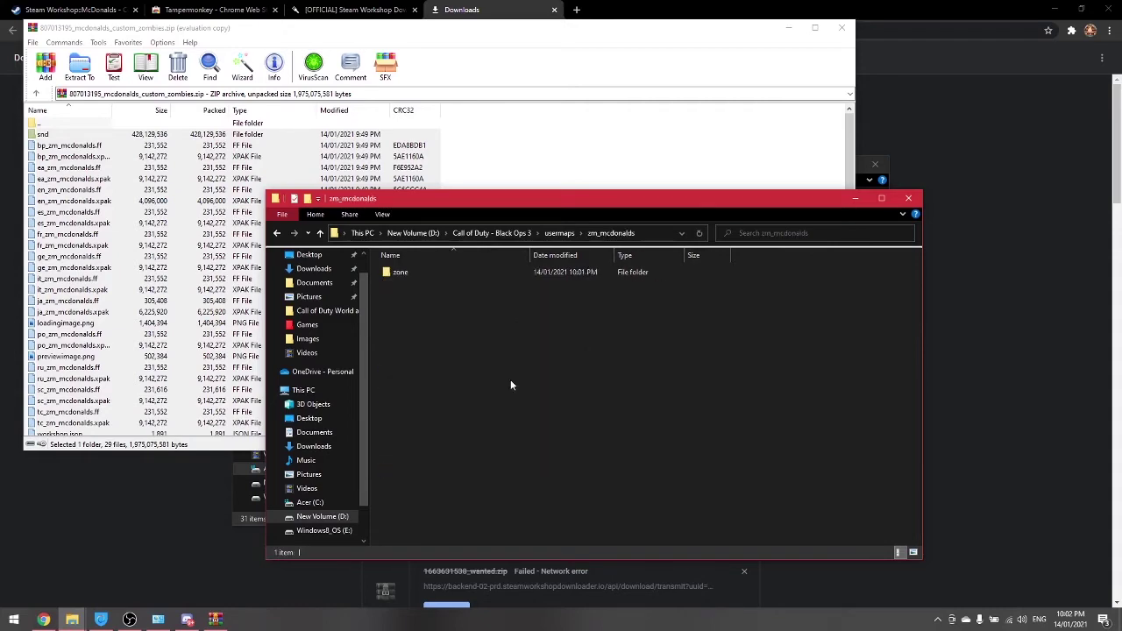
double_click(405, 273)
click(276, 233)
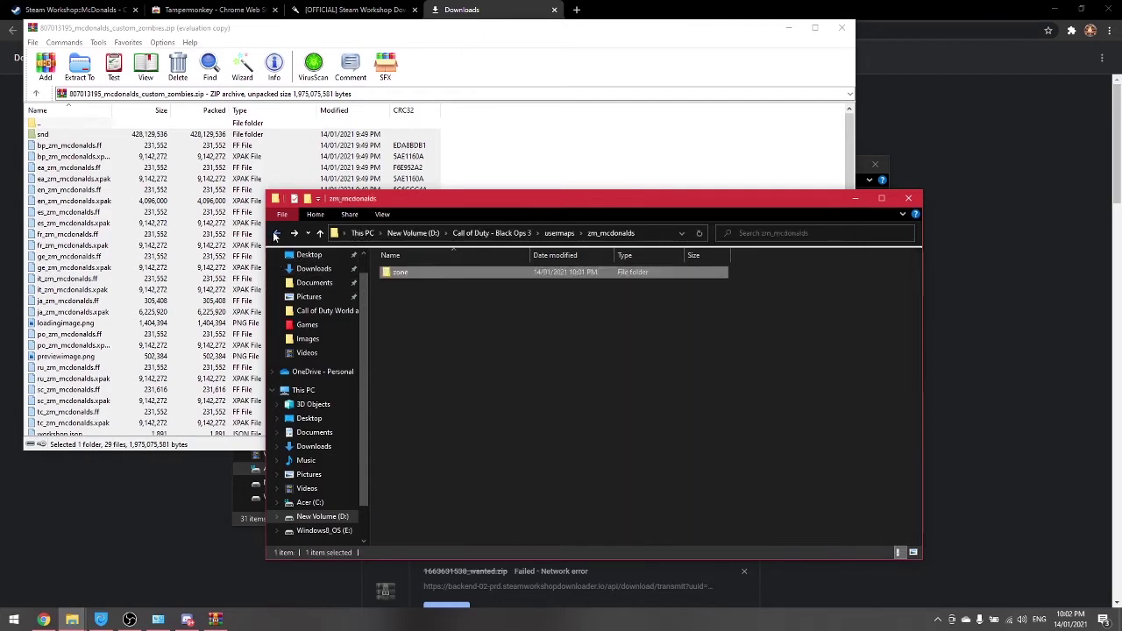
click(276, 234)
click(741, 449)
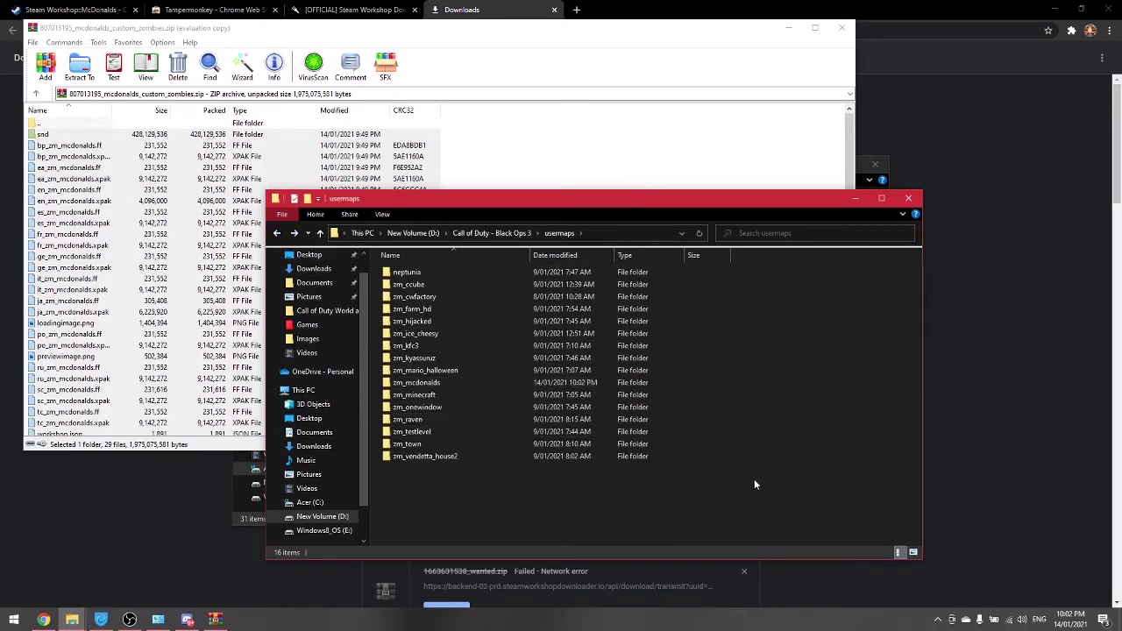
- View the contents of the mods folder in Call of Duty - Black Ops 3 and return to the game folder
click(491, 233)
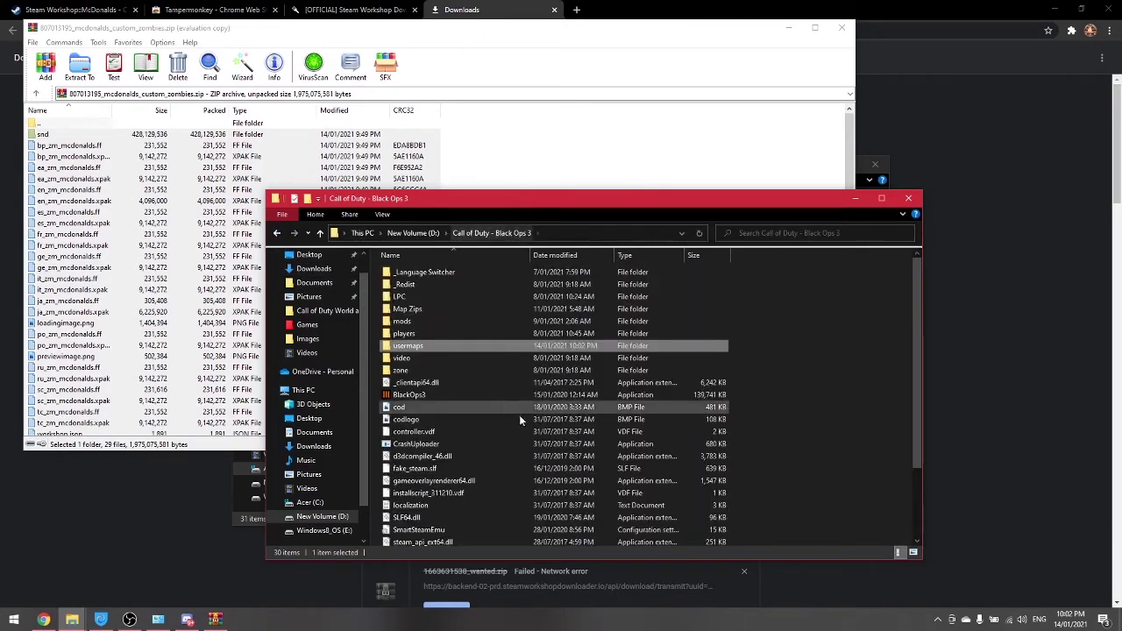
double_click(464, 321)
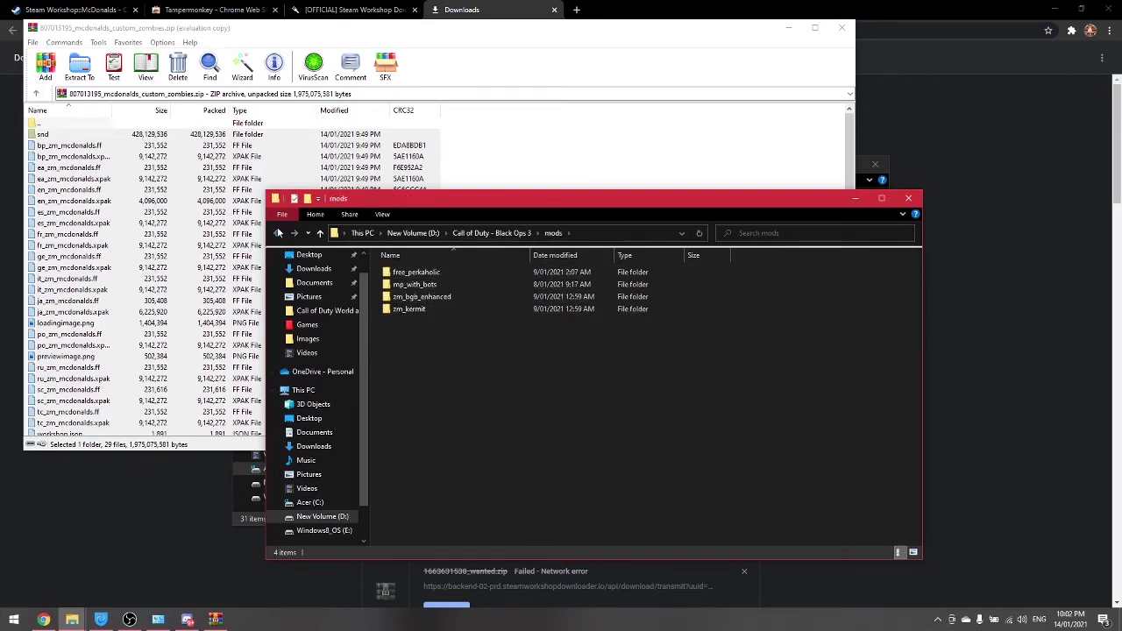
click(277, 232)
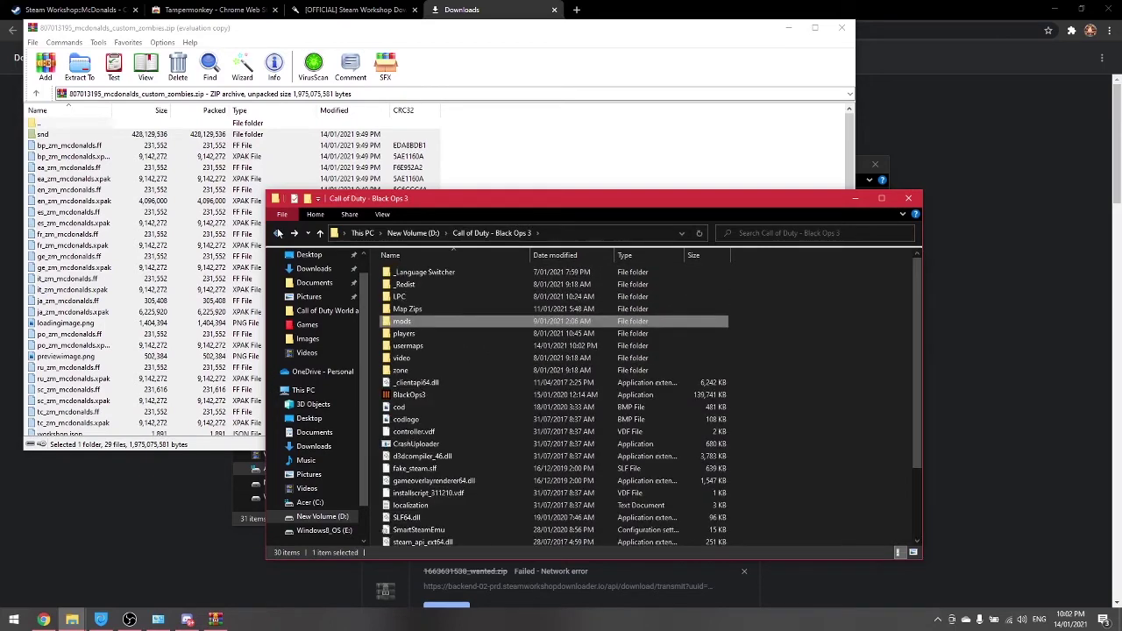
- Launch BlackOps3 from the game folder and select zm_mcdonalds in the game's list of maps
right_click(439, 393)
click(434, 391)
right_click(440, 395)
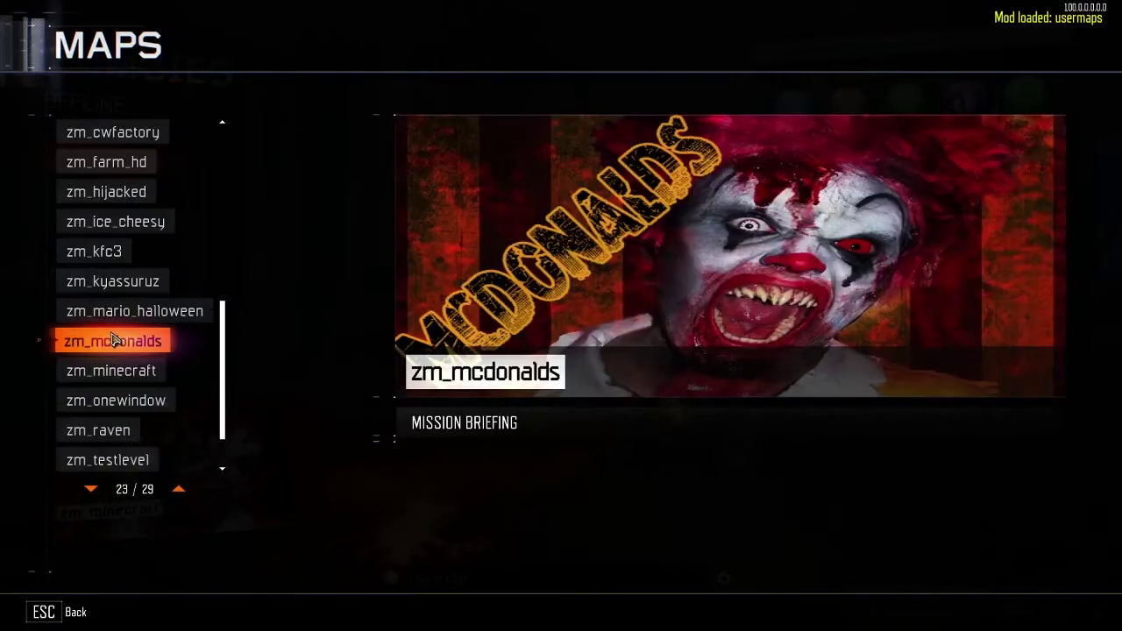
click(112, 341)
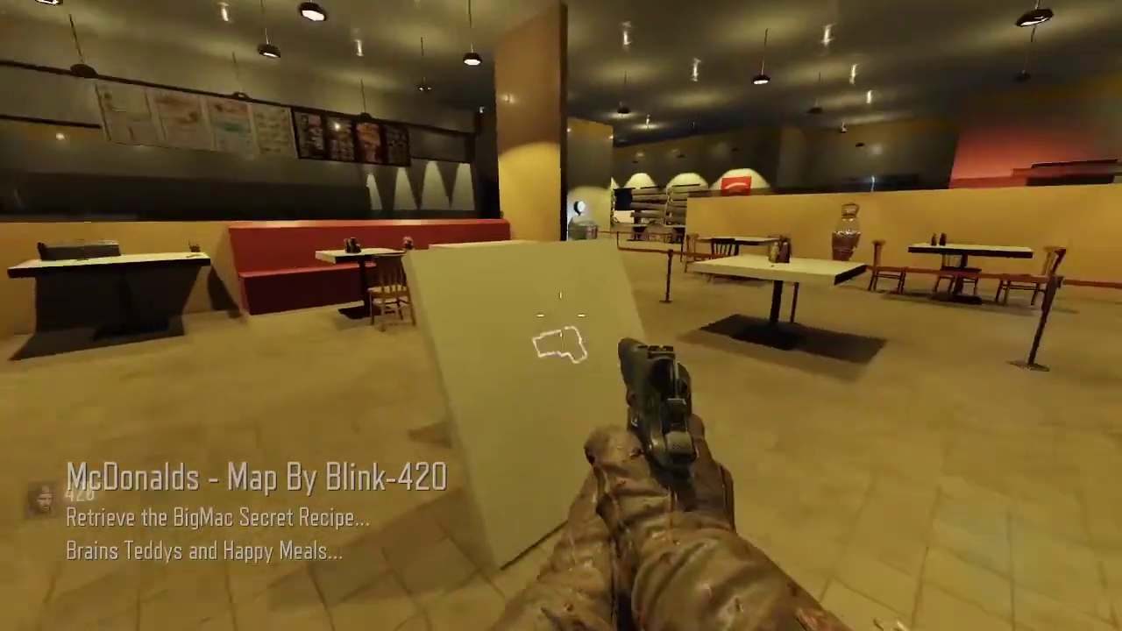
key(w)
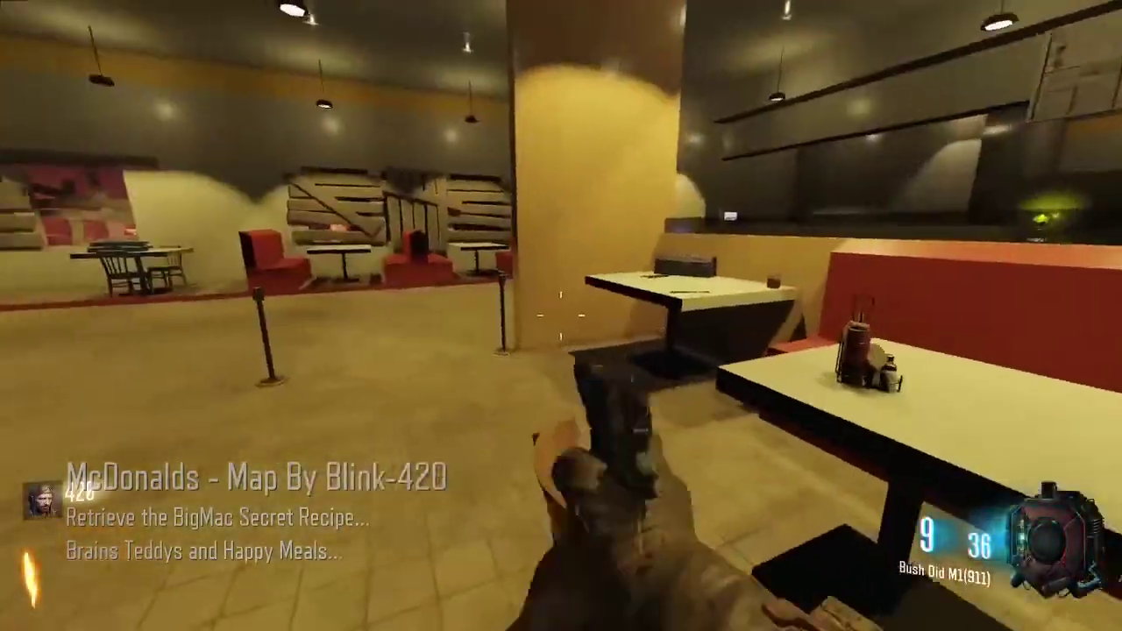
click(561, 316)
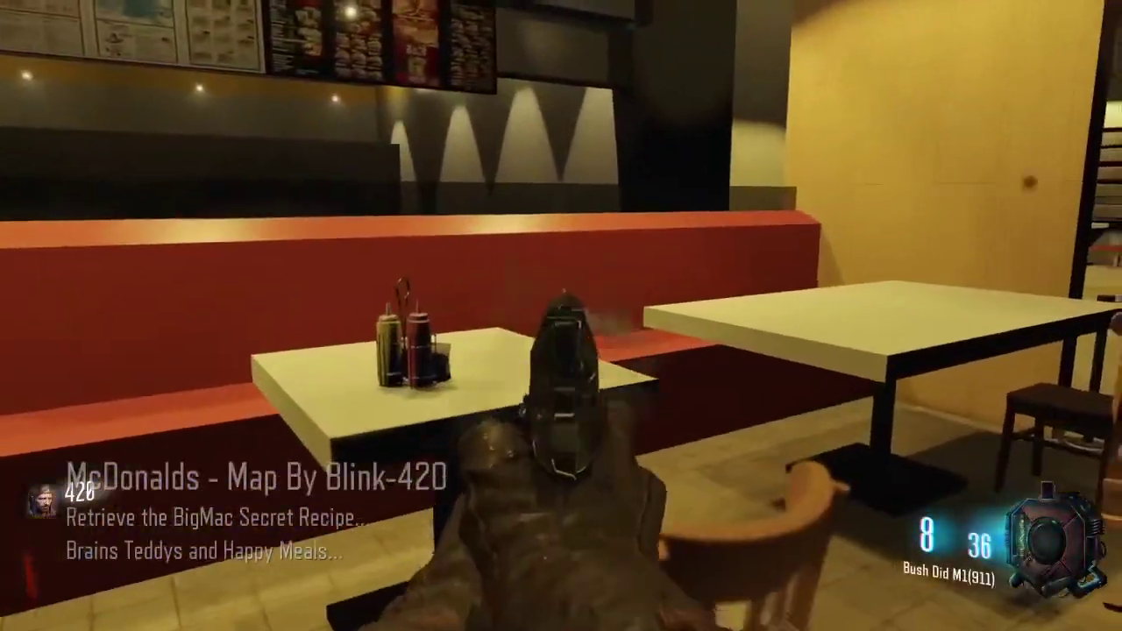
key(r)
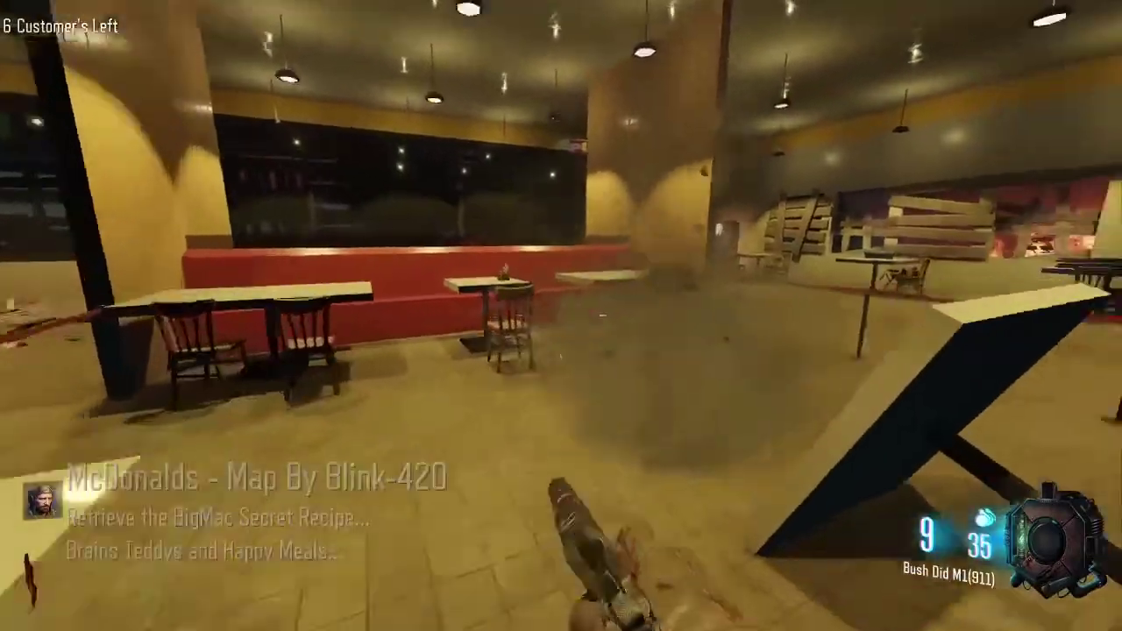
key(w)
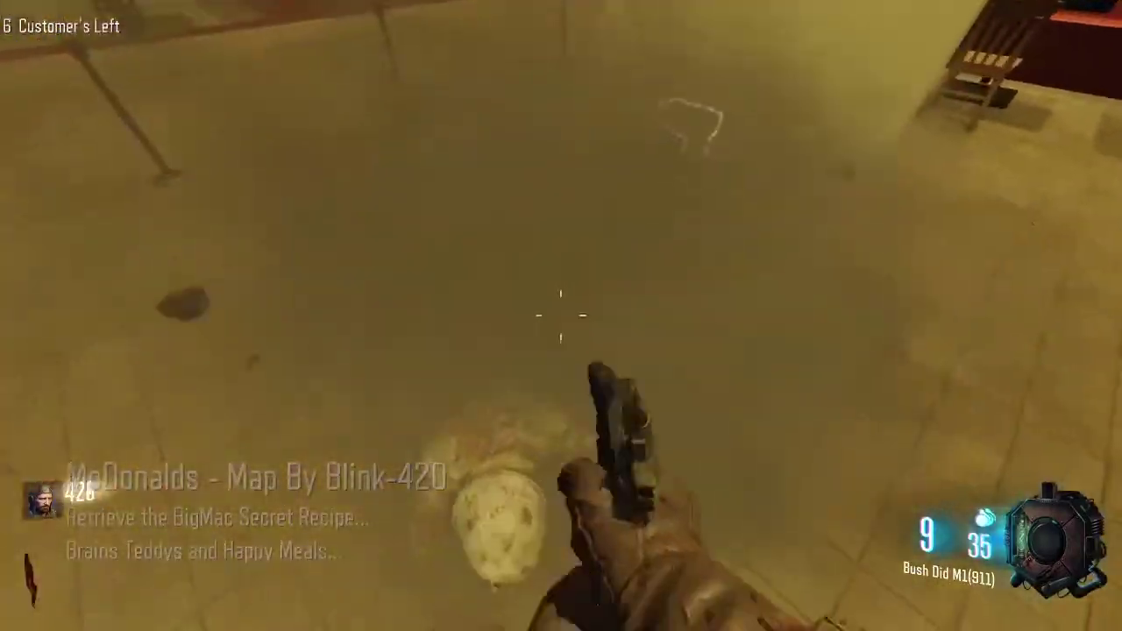
click(561, 316)
click(561, 316)
click(561, 316)
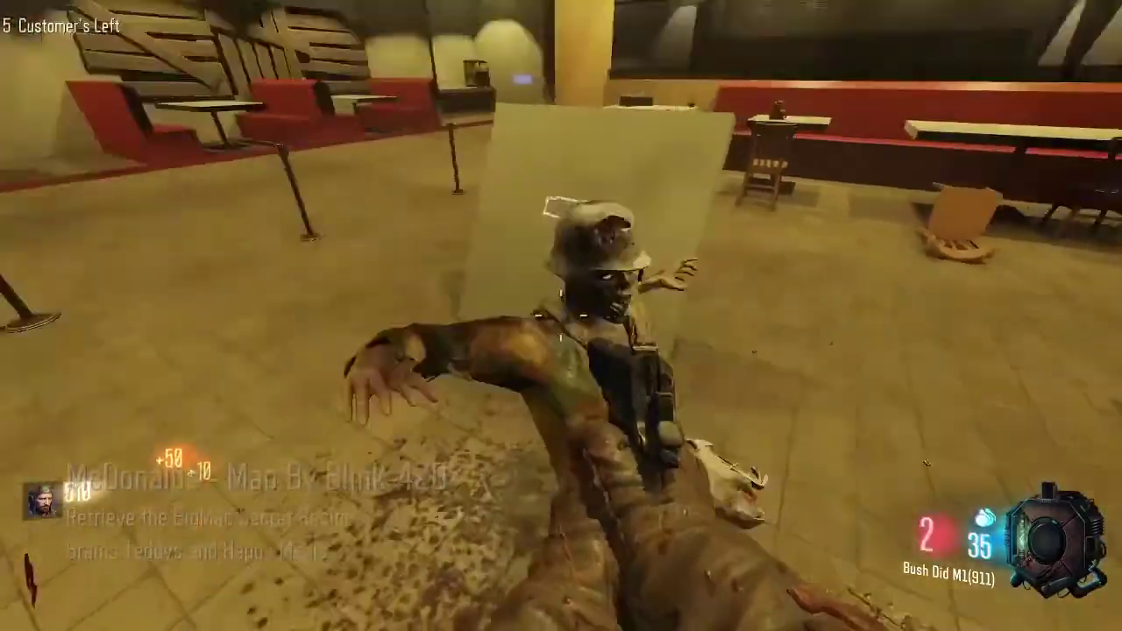
key(r)
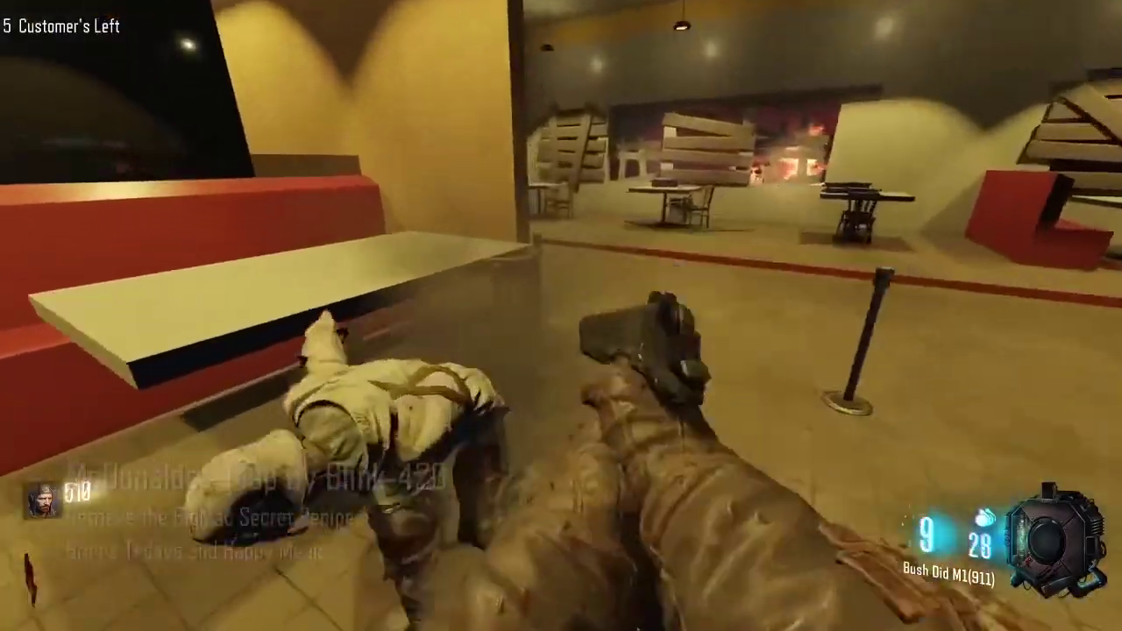
click(561, 316)
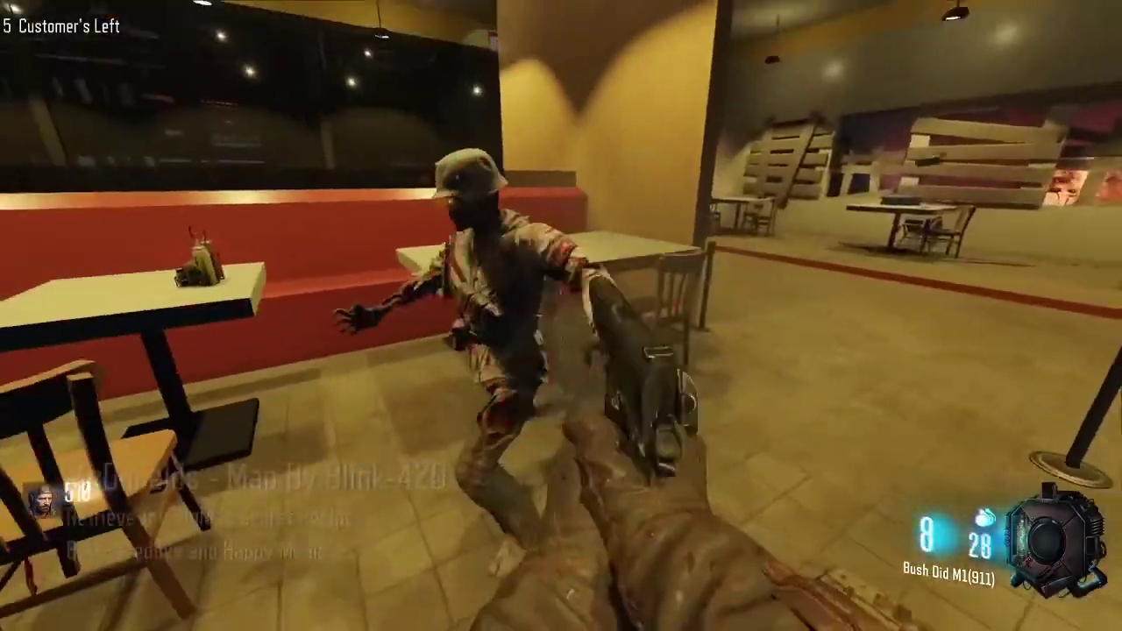
click(561, 315)
click(561, 316)
click(561, 316)
click(561, 316)
click(561, 316)
click(561, 315)
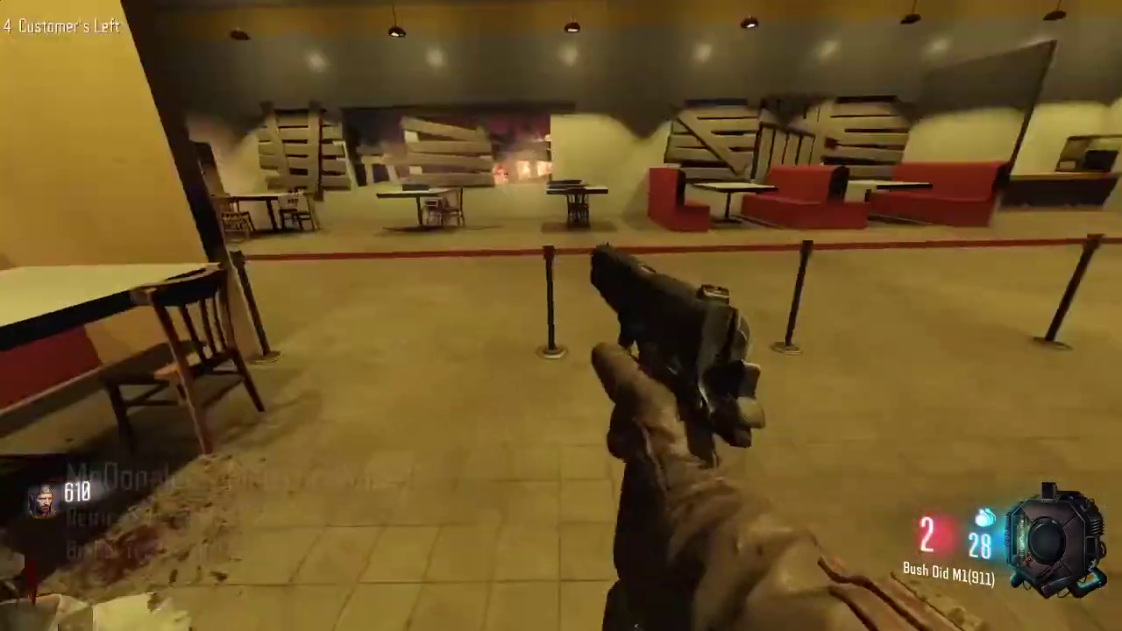
key(r)
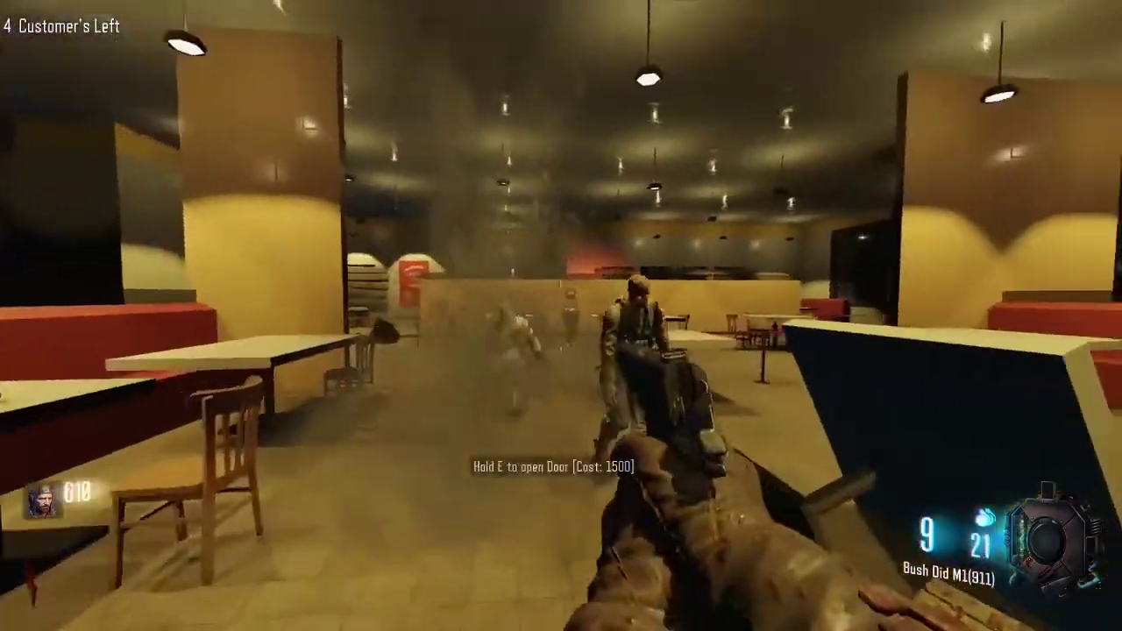
click(561, 315)
click(561, 316)
click(561, 316)
click(561, 316)
click(561, 316)
click(561, 315)
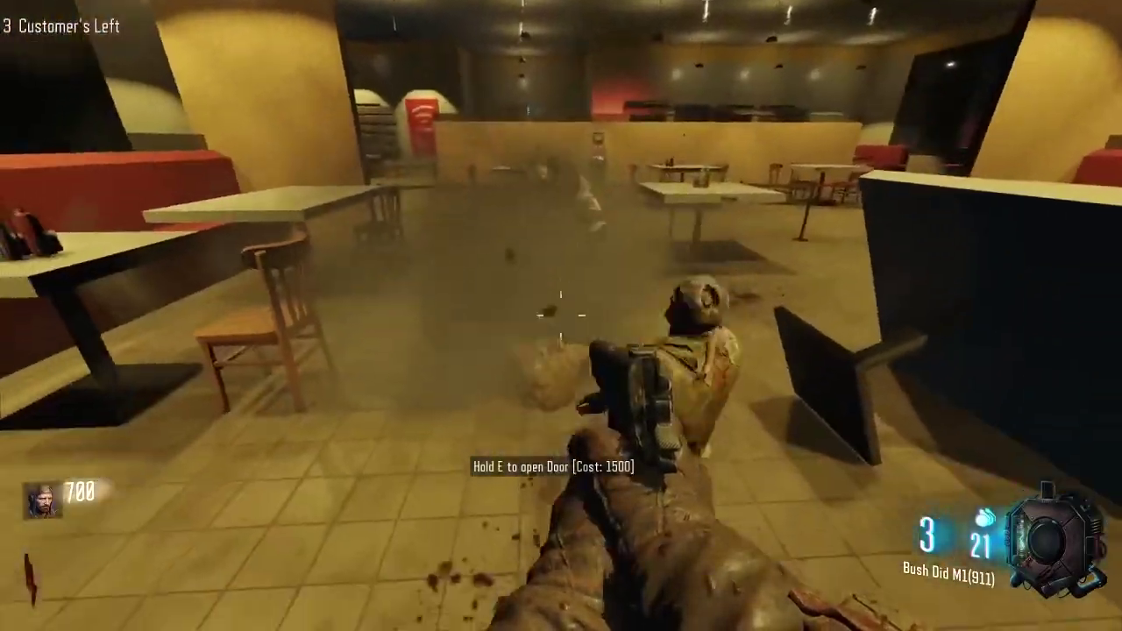
click(561, 315)
click(561, 315)
click(561, 315)
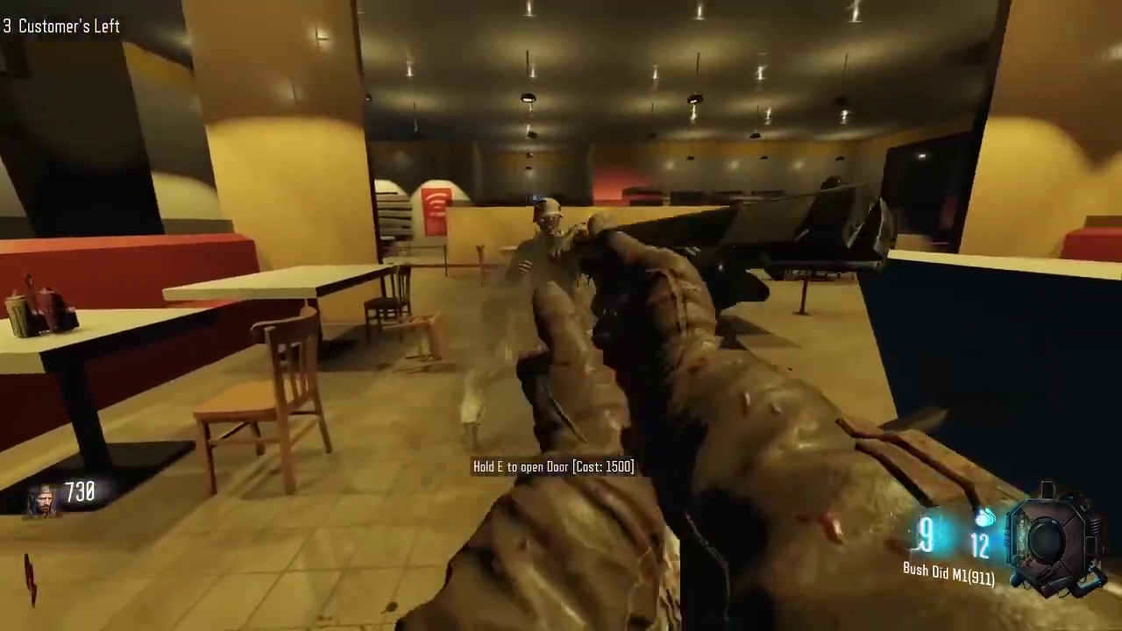
click(561, 315)
click(562, 316)
click(561, 315)
click(561, 315)
click(561, 316)
click(561, 316)
click(561, 316)
click(561, 316)
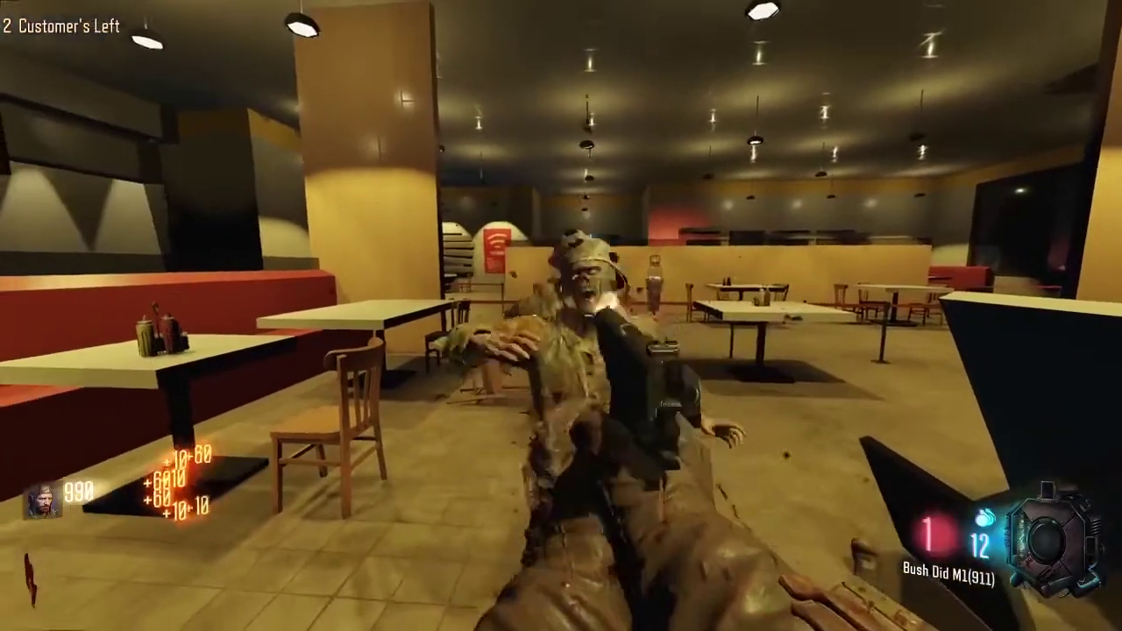
click(561, 315)
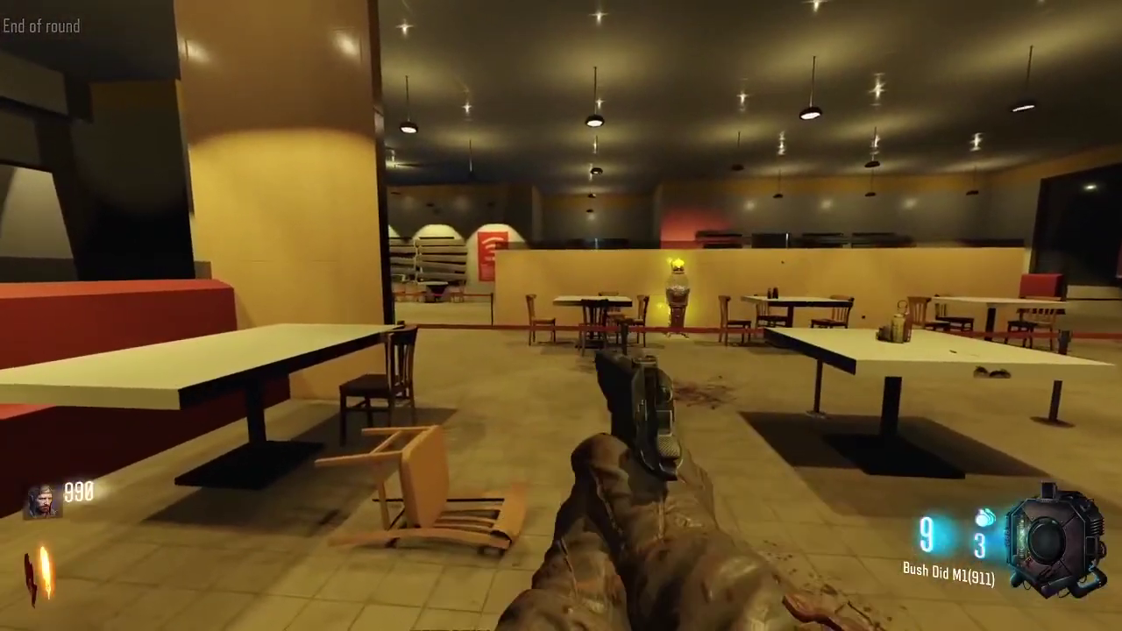